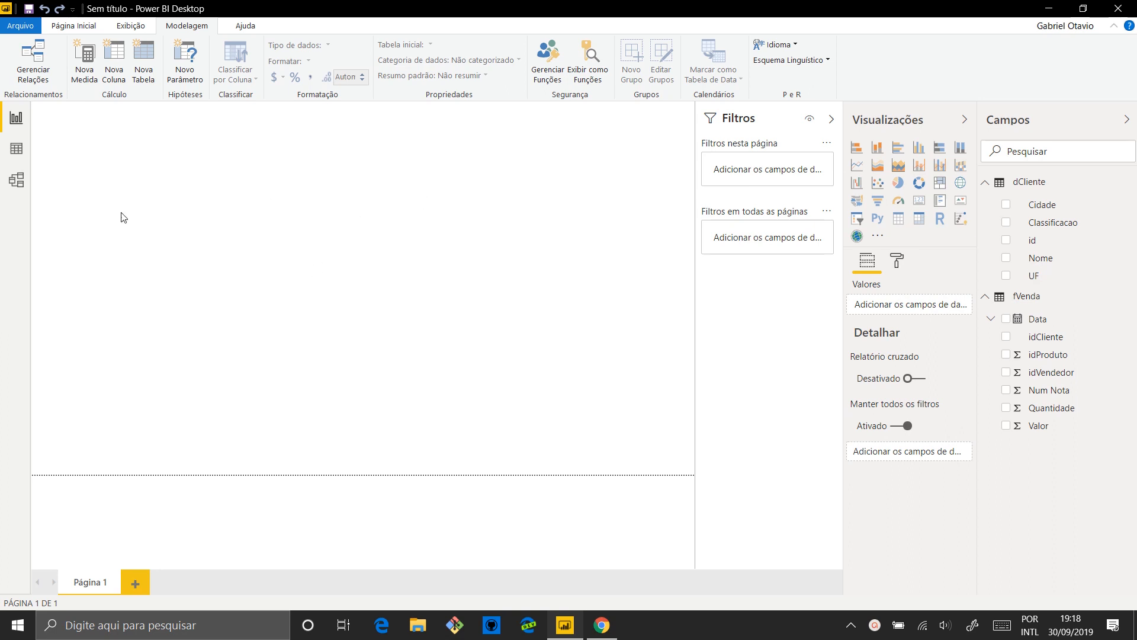
Examine the relationship between the dCliente and fVenda tables and the Classificacao column in the model view, and return to the report view
left_click(17, 186)
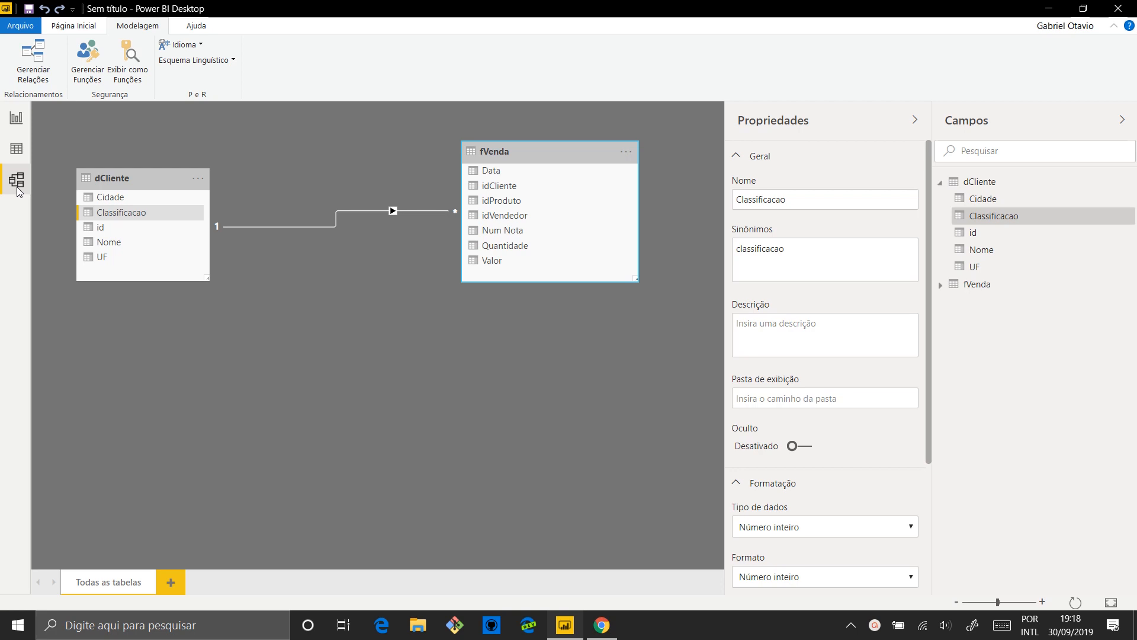
left_click(129, 185)
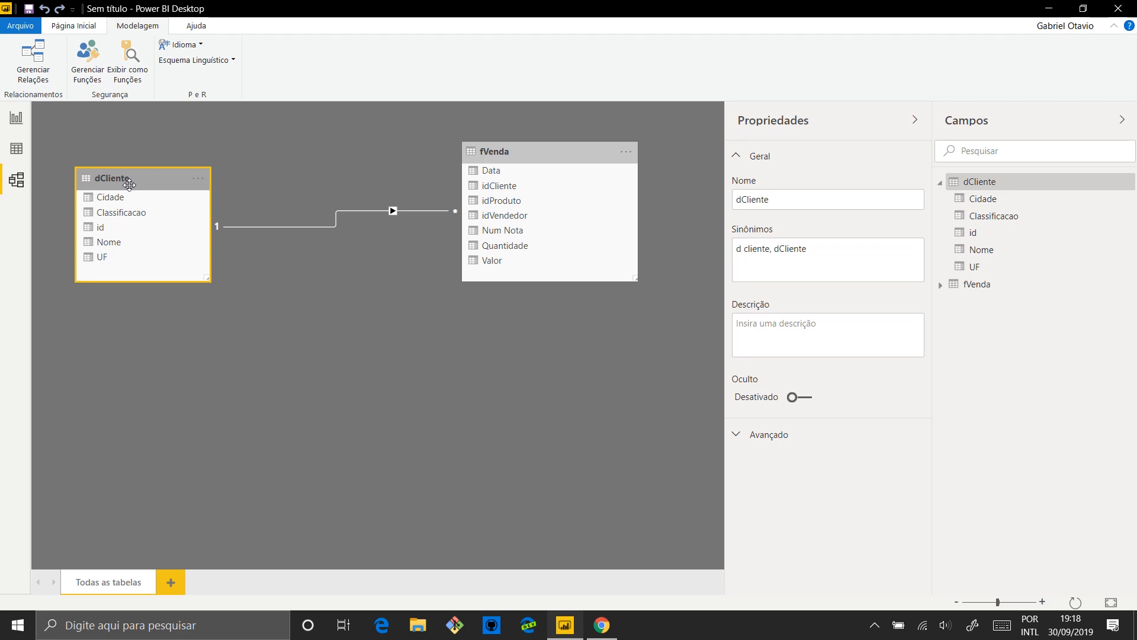
left_click(568, 149)
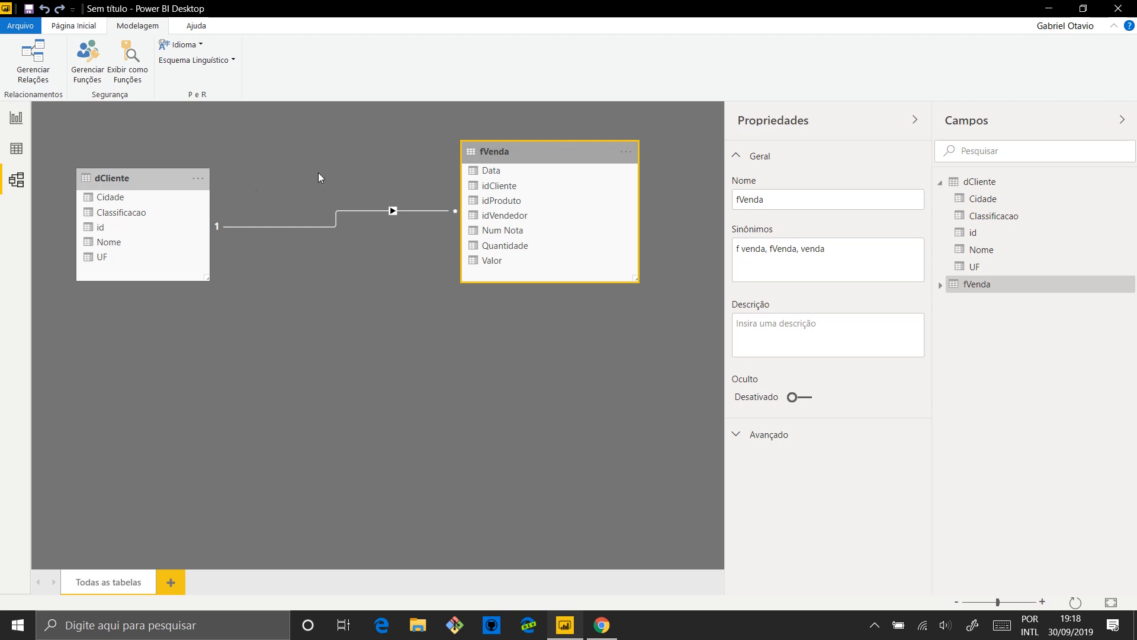
left_click(160, 187)
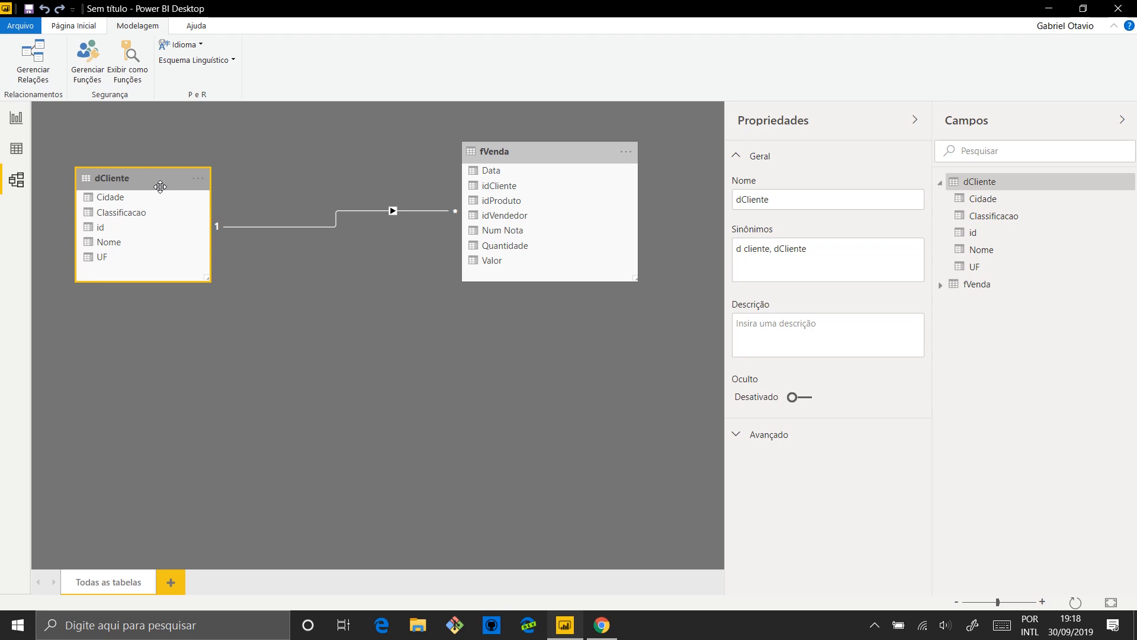
left_click(120, 212)
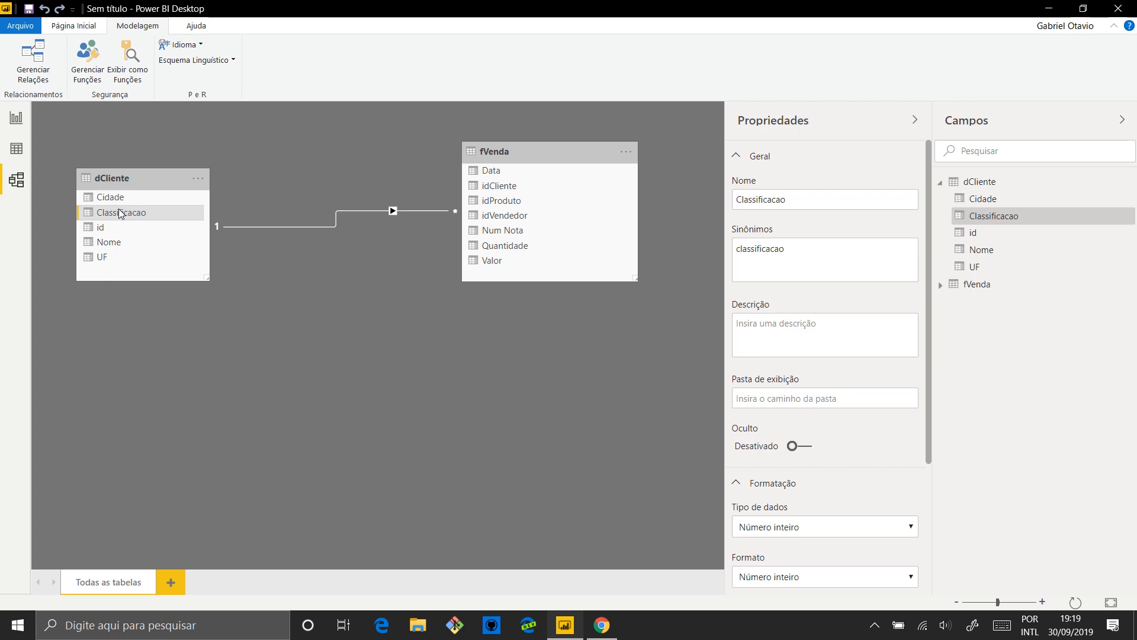
left_click(18, 120)
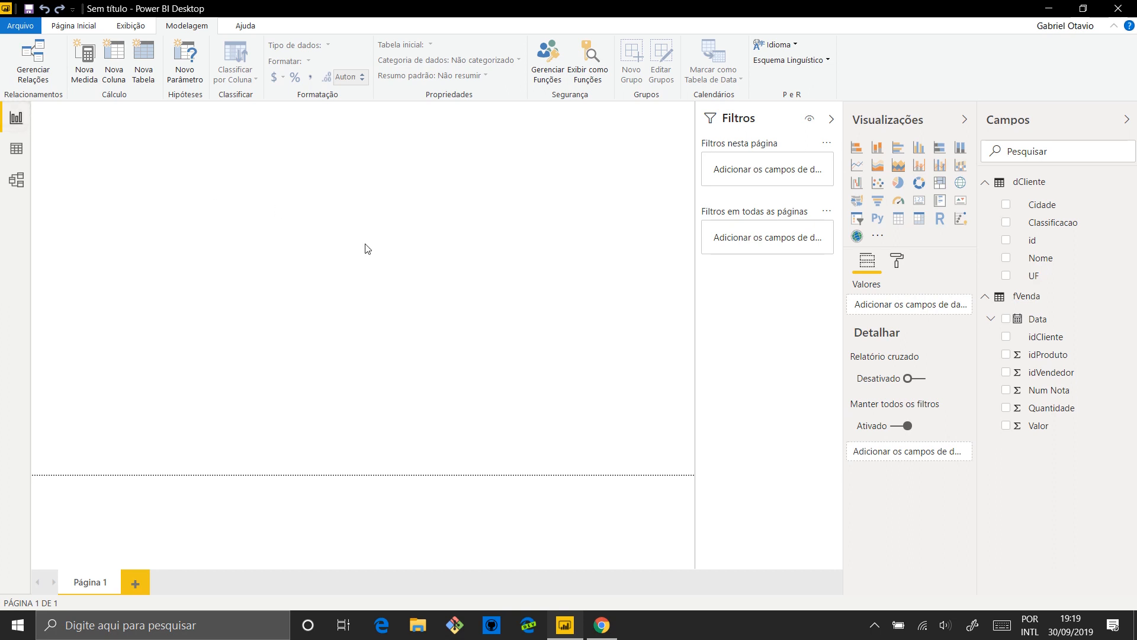
Add an enlarged table visual in the middle of the report page showing the Nome and Classificacao fields from dCliente
left_click(897, 219)
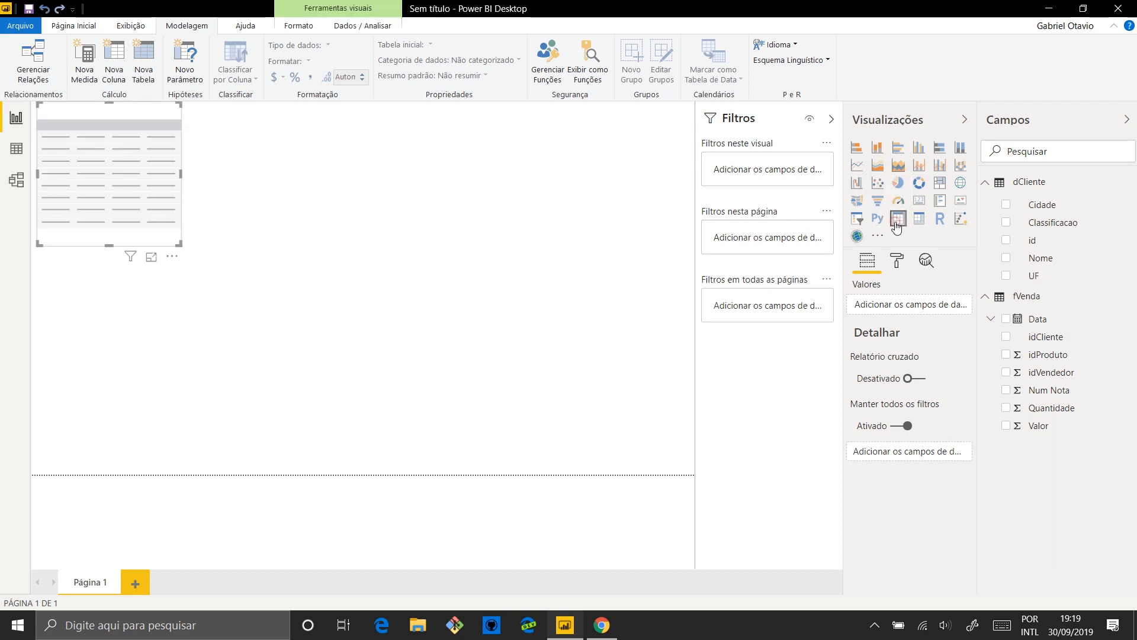
left_click_drag(146, 111, 377, 163)
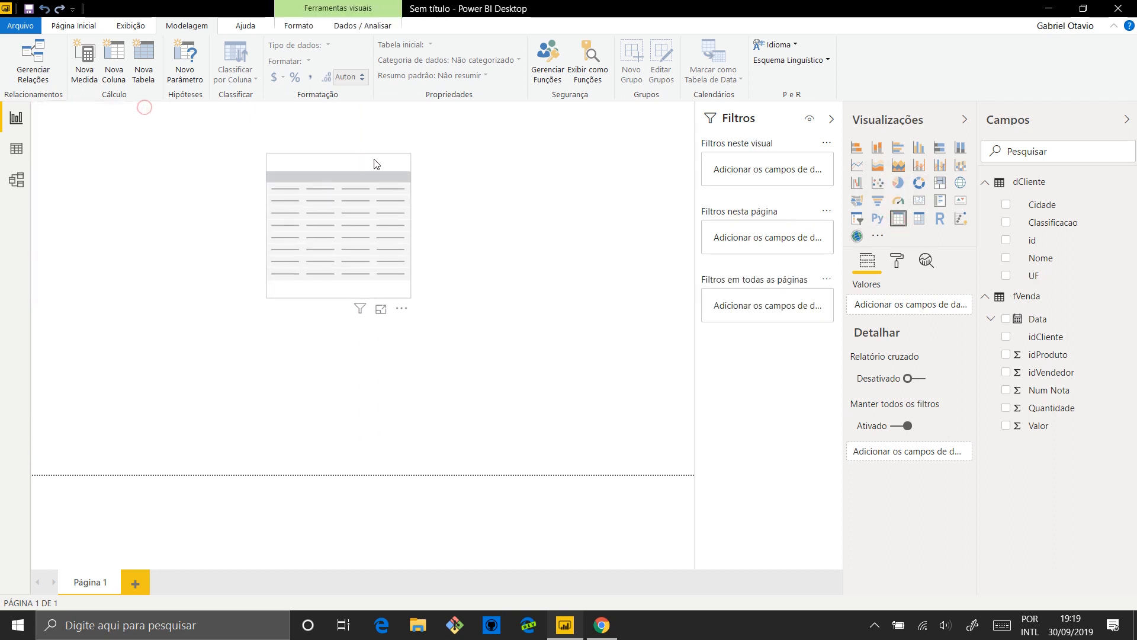
left_click_drag(408, 297, 610, 389)
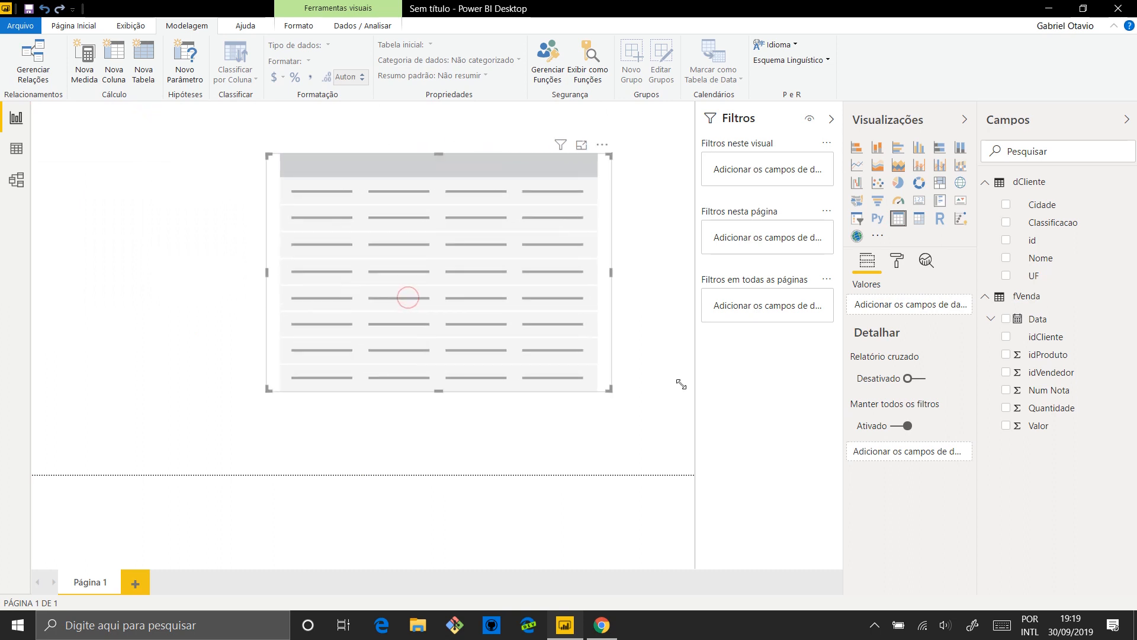
left_click(1046, 258)
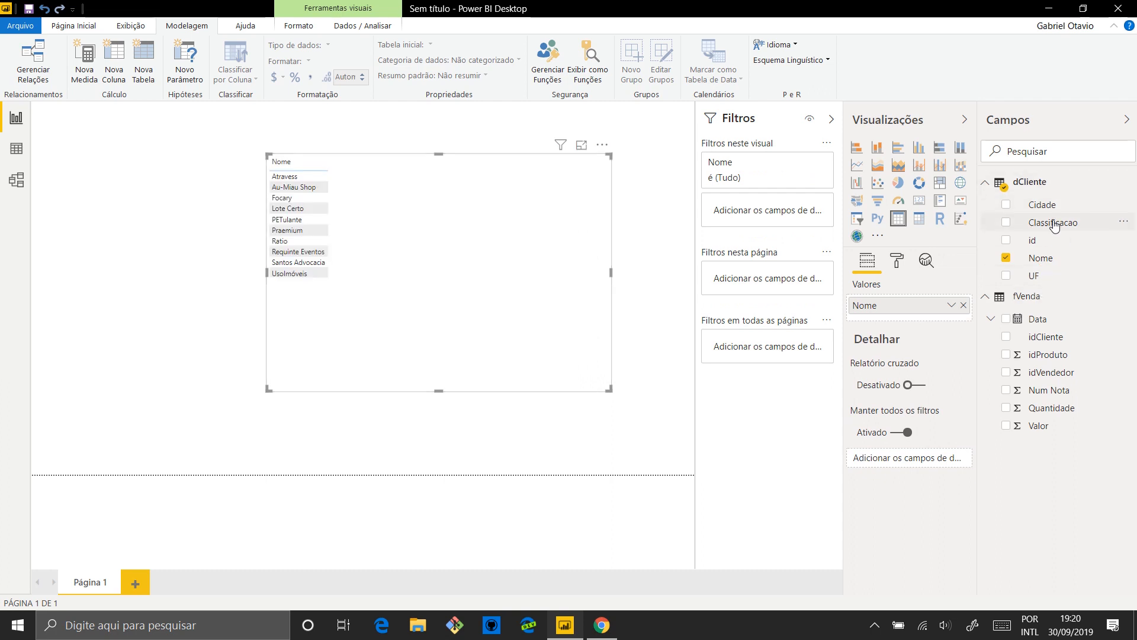
left_click_drag(1054, 224, 483, 284)
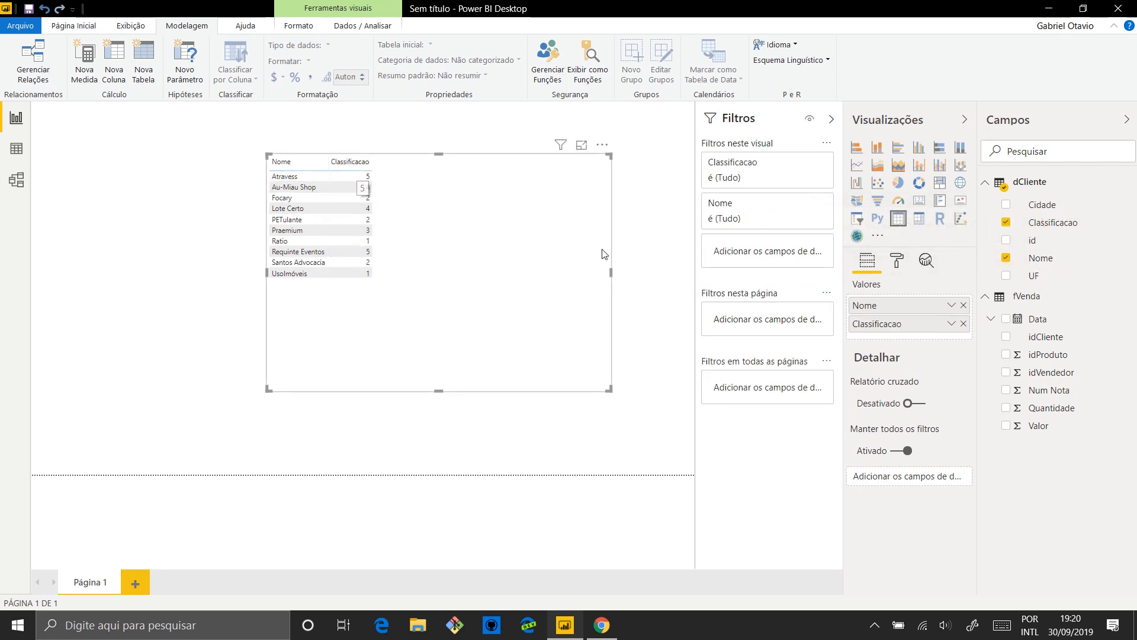
Set the table's grid text size to 20 pt and enlarge the visual downward, sideways and upward
left_click(897, 263)
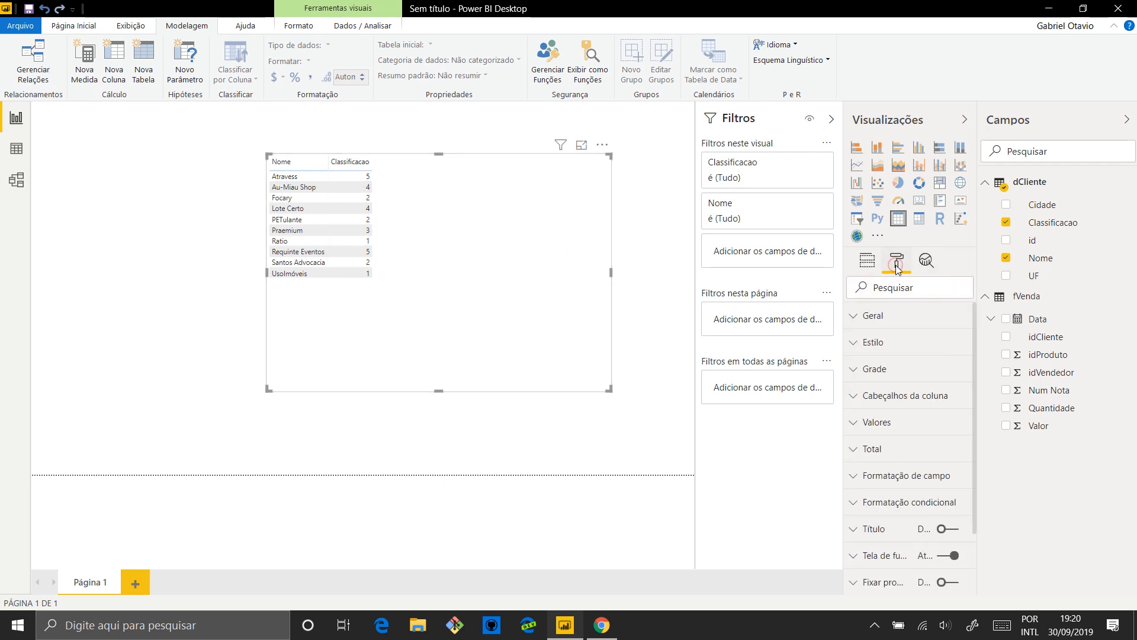
left_click(910, 368)
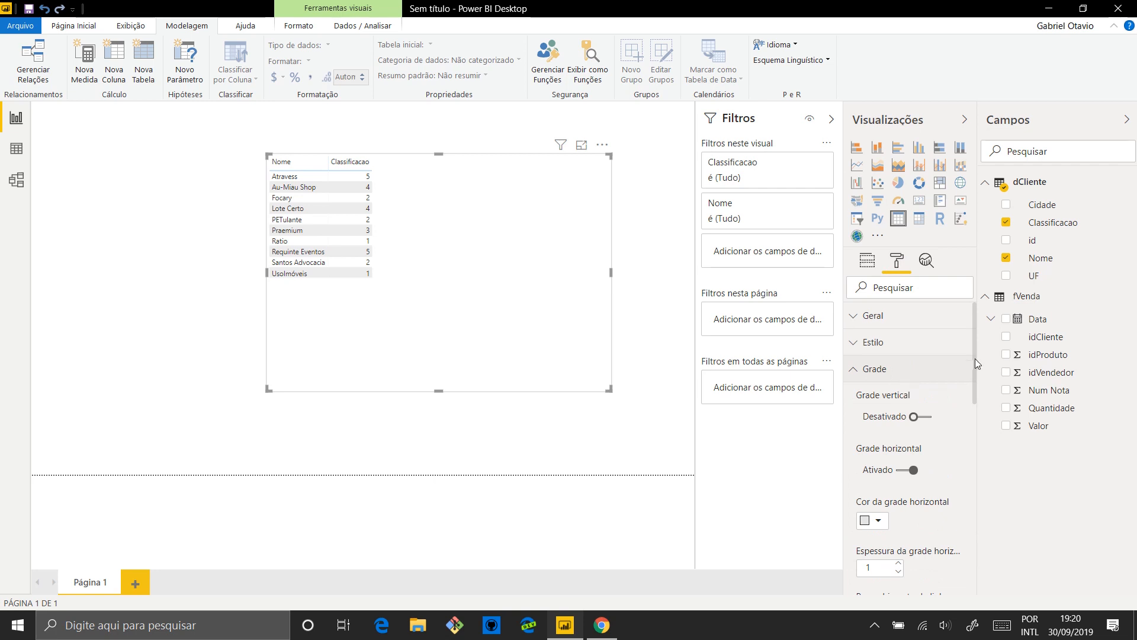
left_click_drag(975, 353, 972, 461)
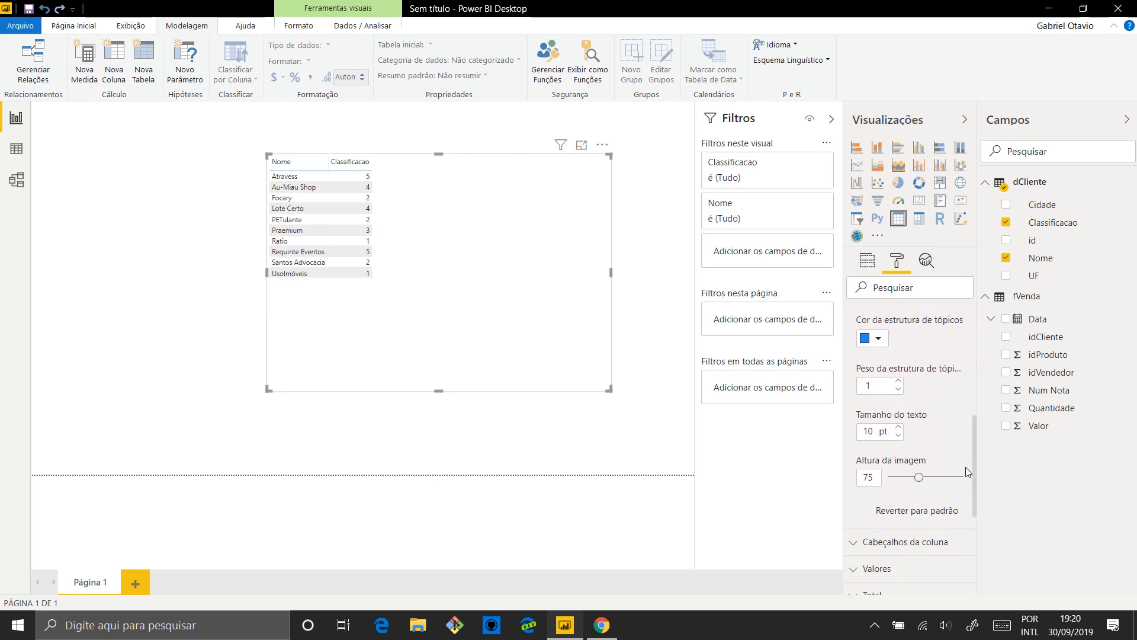
left_click_drag(875, 434, 861, 432)
type("20")
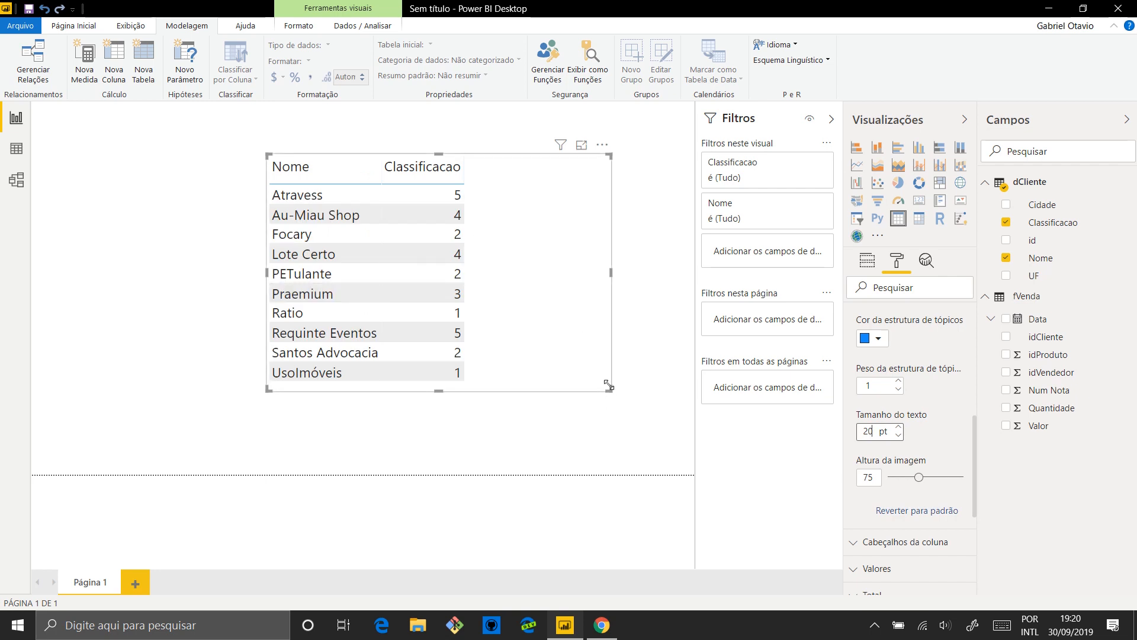
left_click_drag(609, 386, 651, 443)
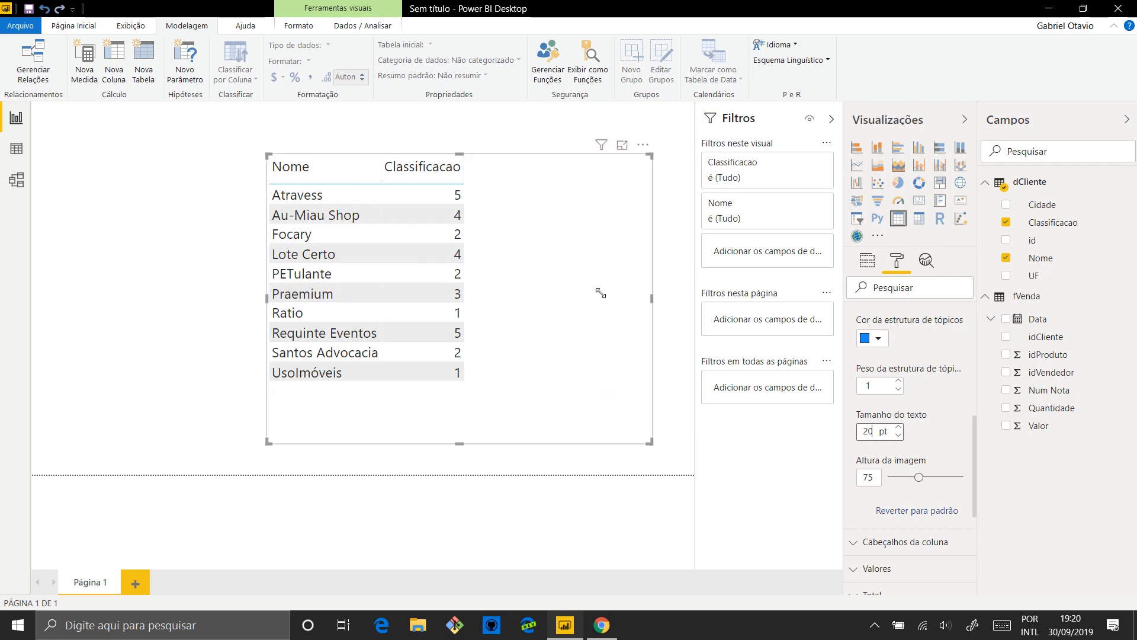
left_click_drag(459, 156, 466, 121)
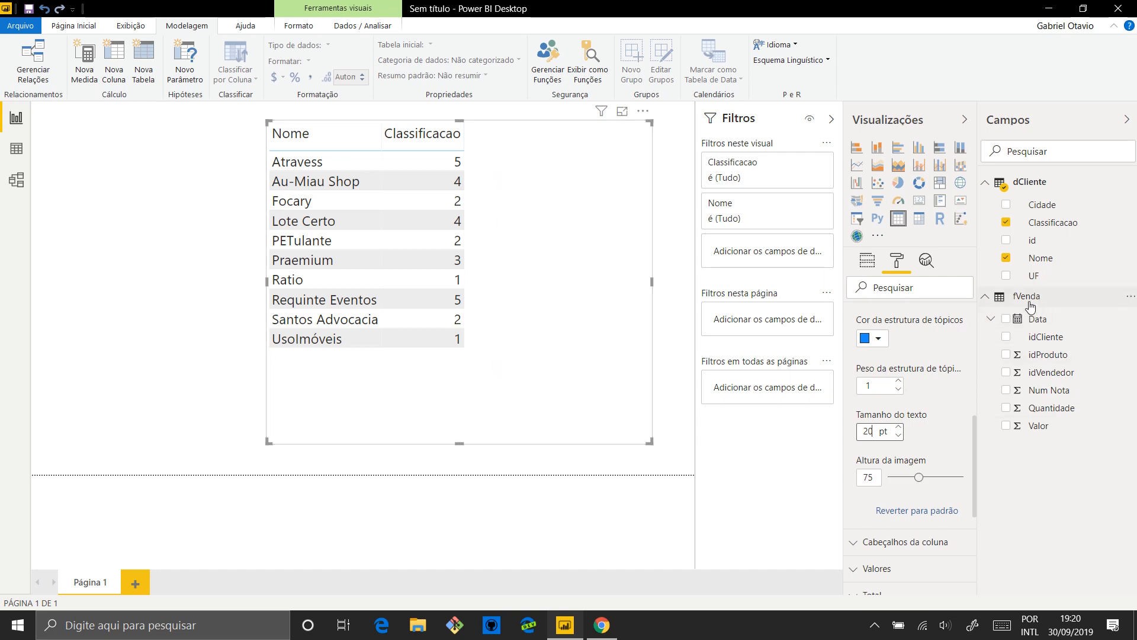
Create a new measure in the fVenda table and name it Total Quantidade
left_click(1058, 409)
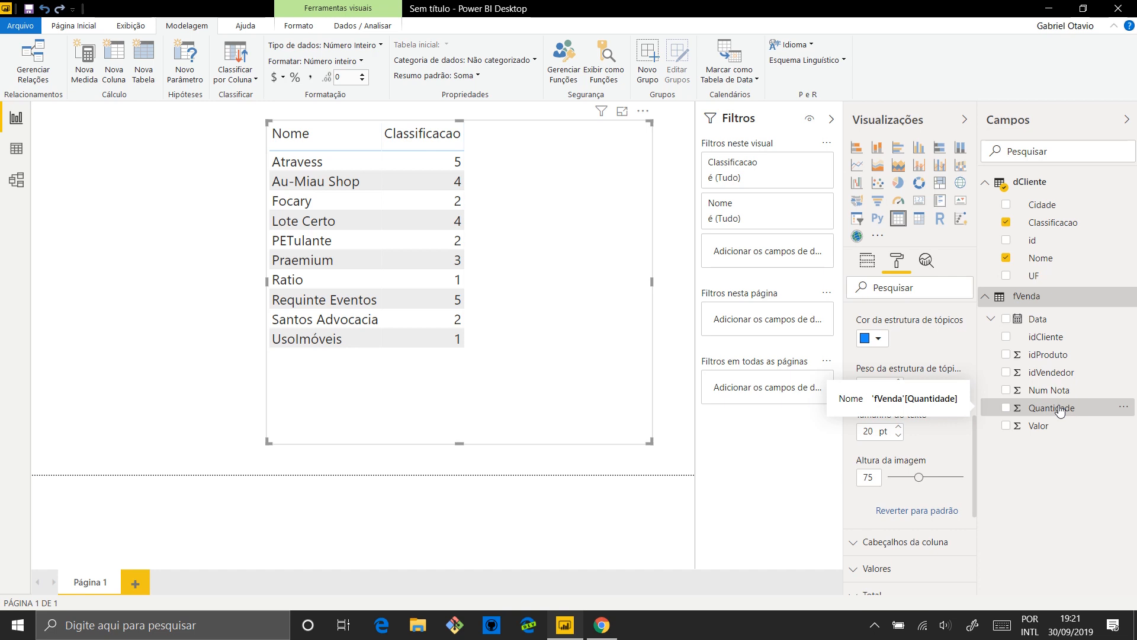
right_click(1050, 300)
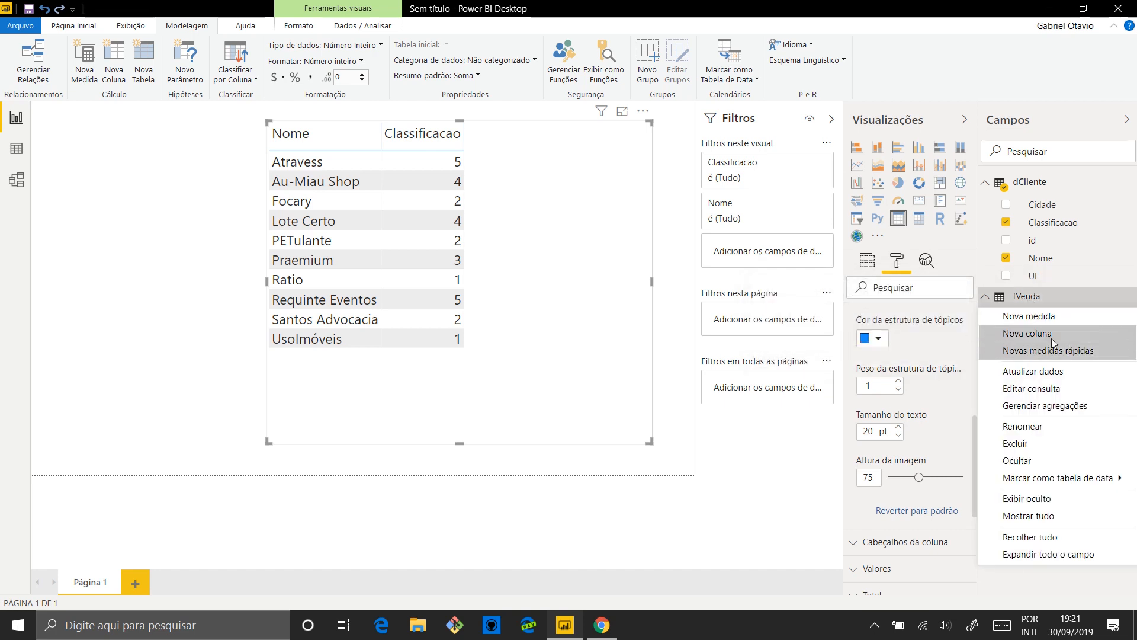
left_click(1035, 317)
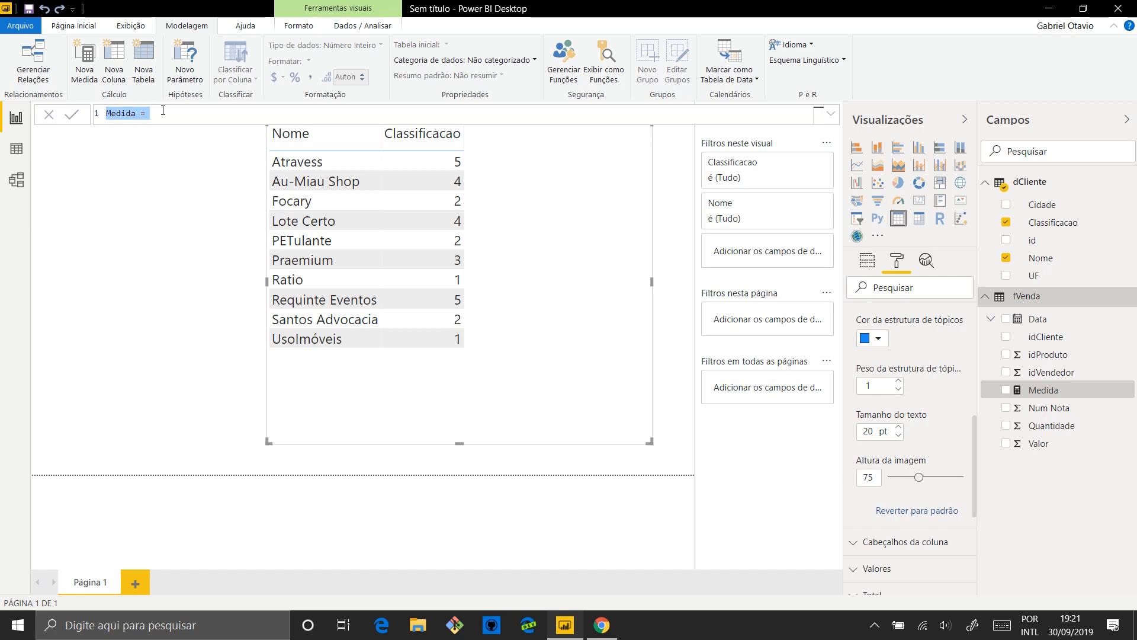
type("Quantidade")
key("BackSpace")
key("BackSpace")
key("BackSpace")
key("BackSpace")
key("BackSpace")
key("BackSpace")
key("BackSpace")
key("BackSpace")
key("BackSpace")
key("BackSpace")
type("Total Quantidade=SUM(")
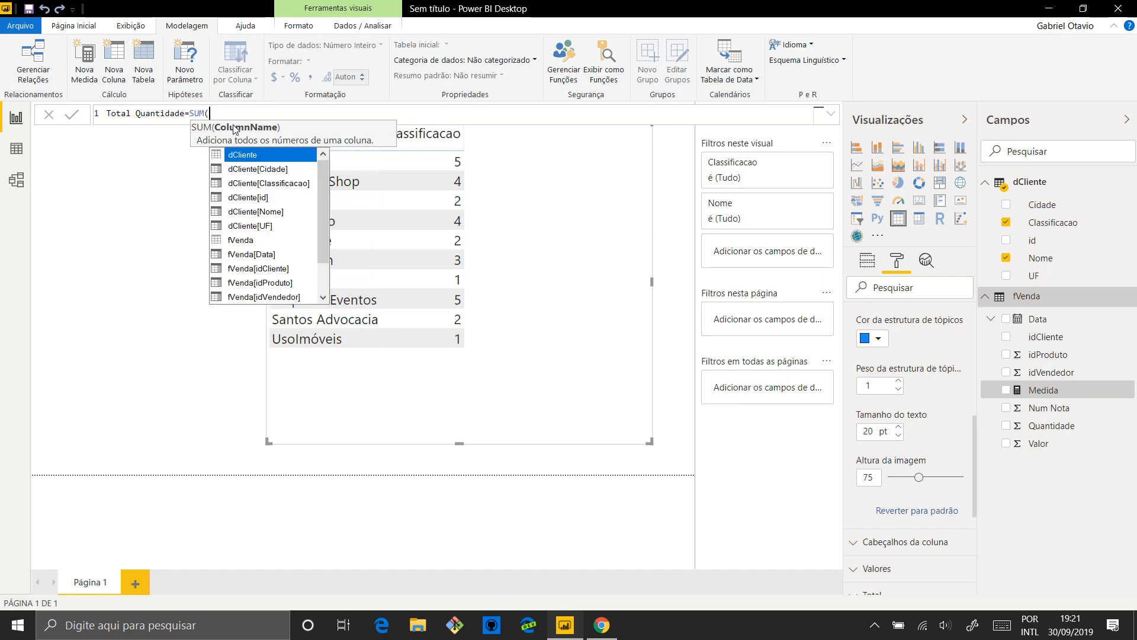
type("fve")
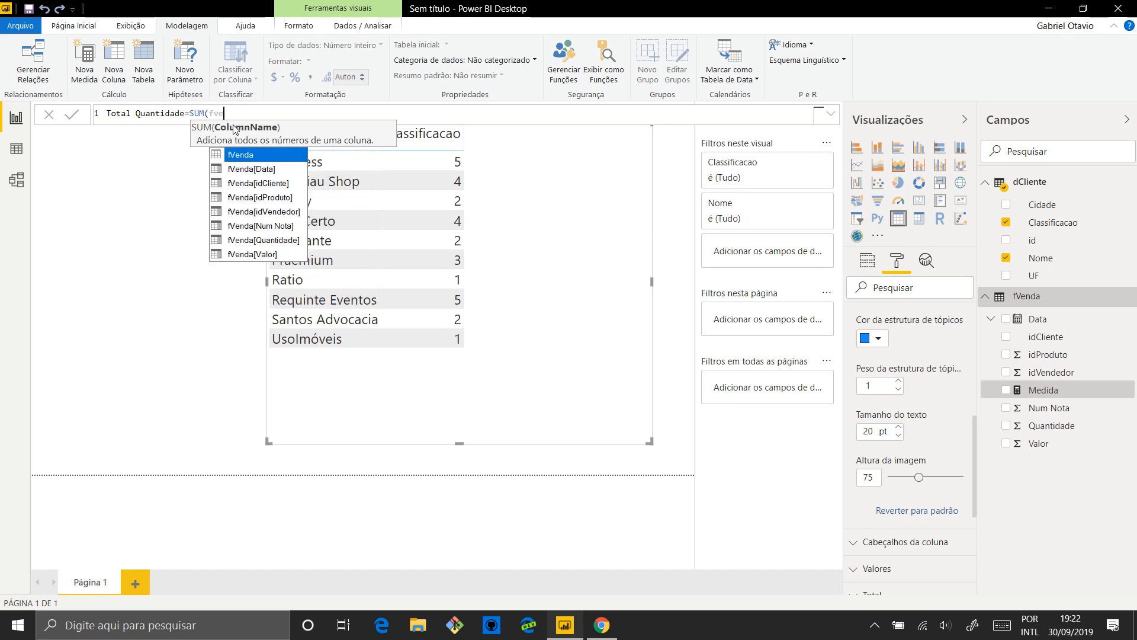
Define the measure's formula as SUM(fVenda[Quantidade]) and commit it
key("Down")
key("Down")
key("Down")
key("Down")
key("Down")
key("Down")
key("Tab")
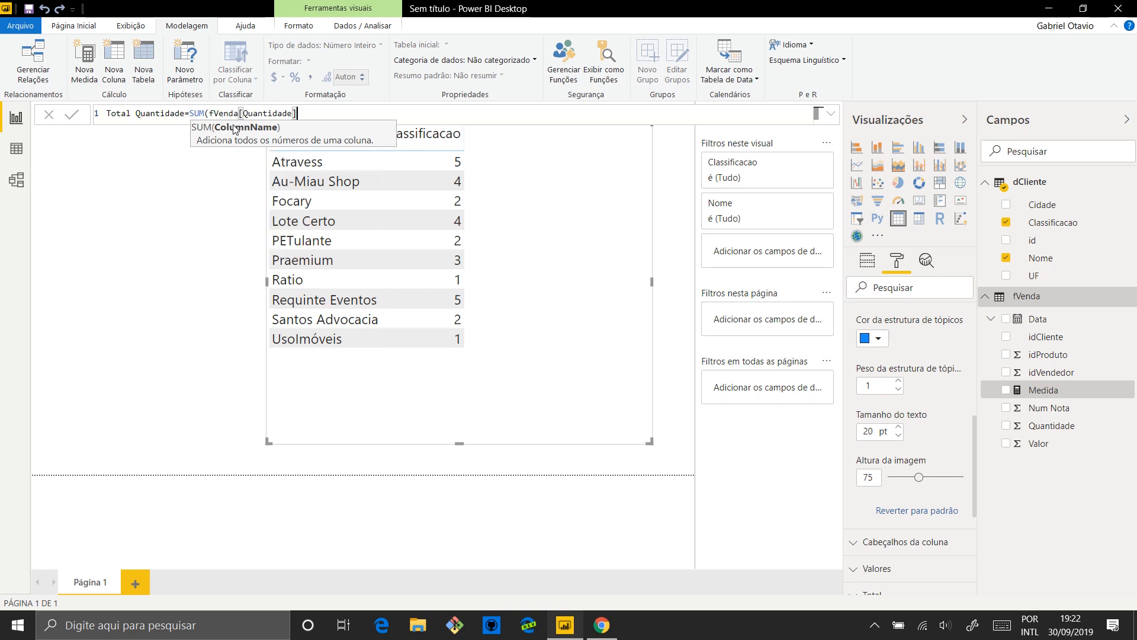
type(")")
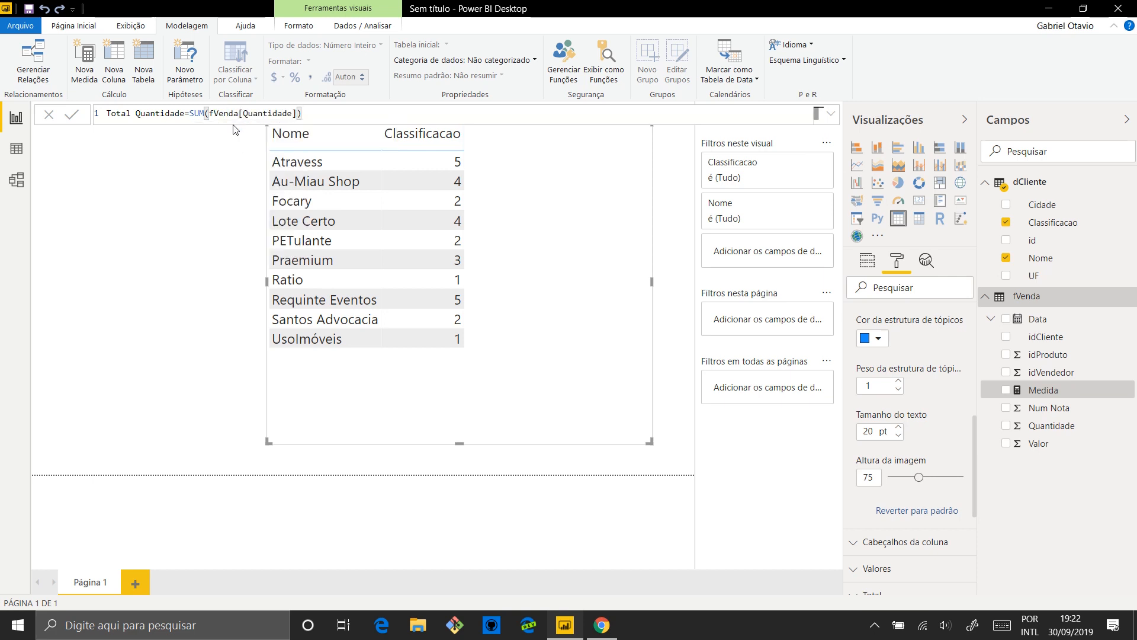
key("Return")
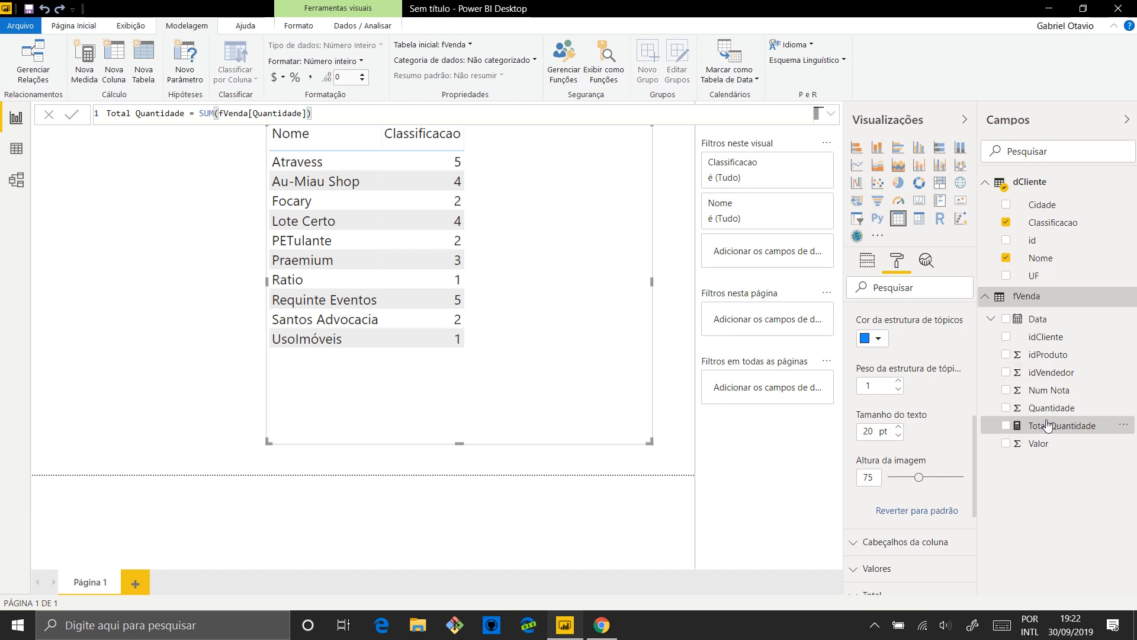
Add the Total Quantidade measure to the table visual, then reposition the visual and widen it on the page
left_click_drag(1047, 425, 595, 305)
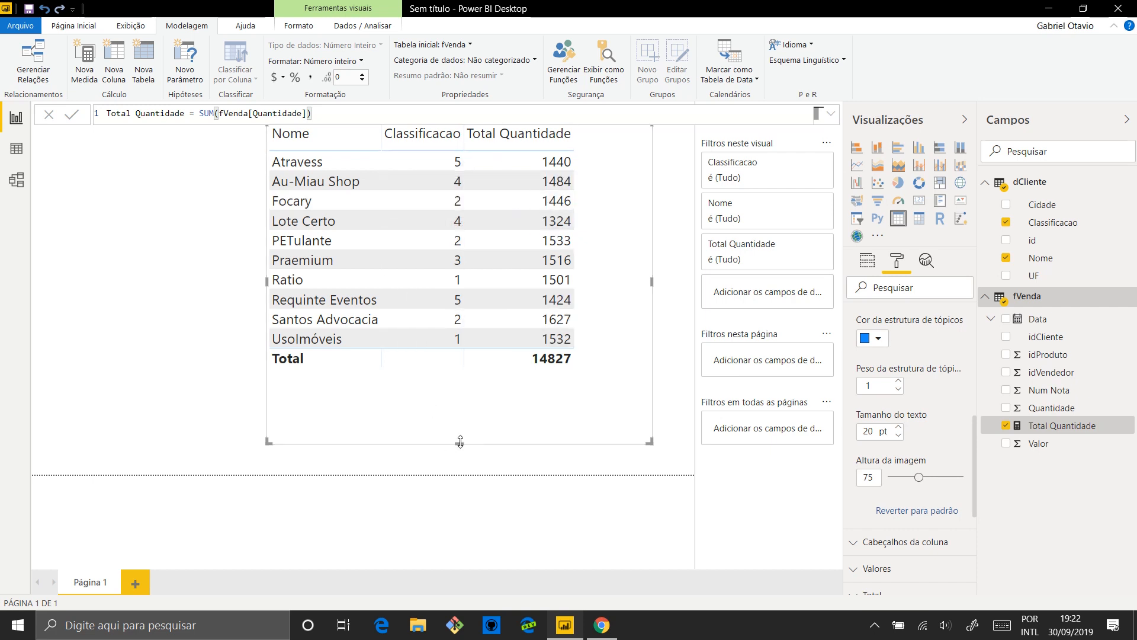
left_click_drag(459, 442, 486, 376)
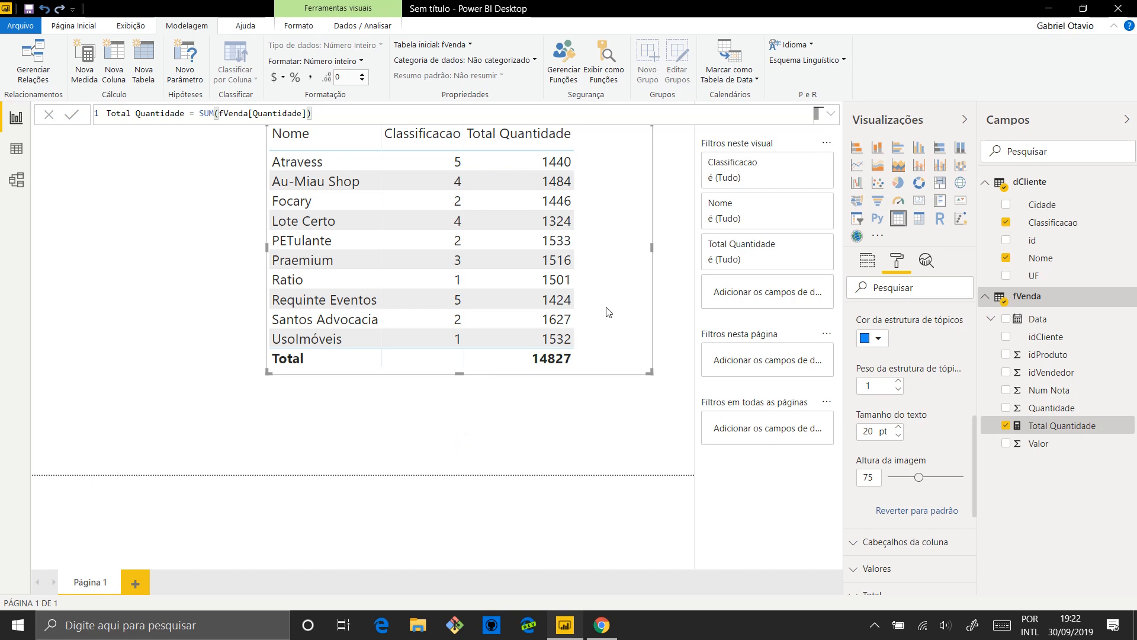
left_click_drag(607, 307, 455, 358)
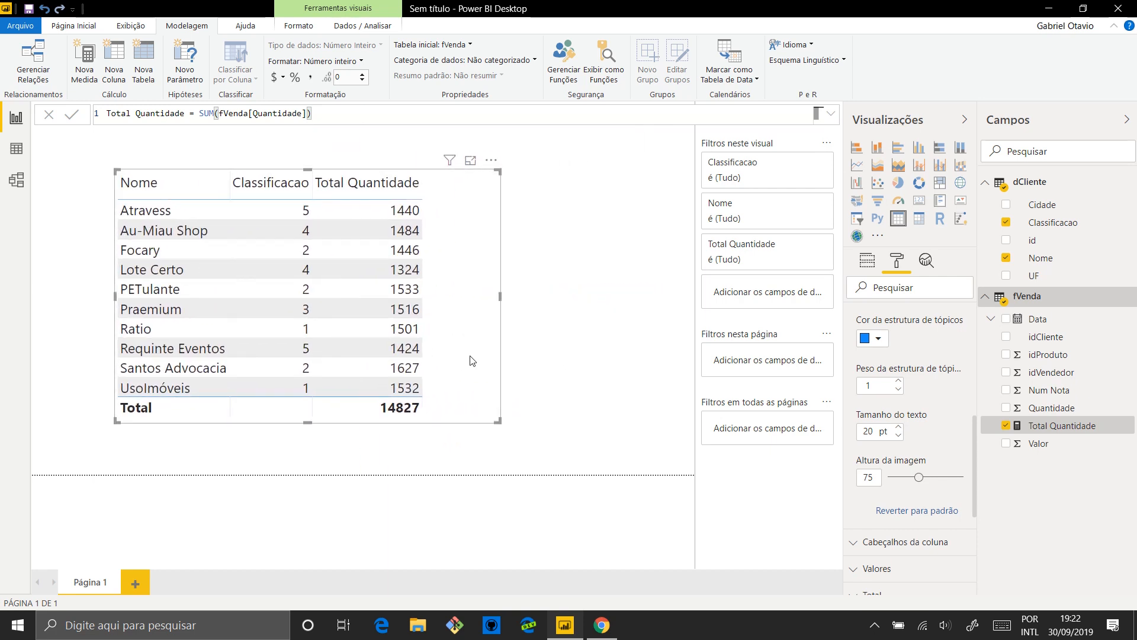
left_click_drag(500, 296, 626, 302)
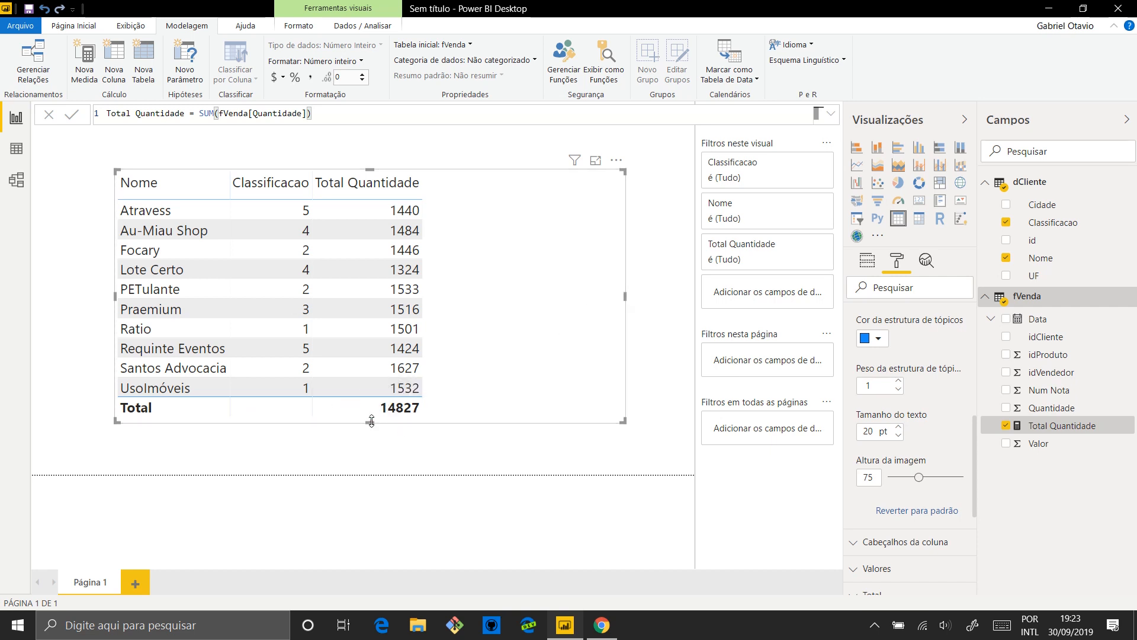
left_click_drag(372, 422, 372, 440)
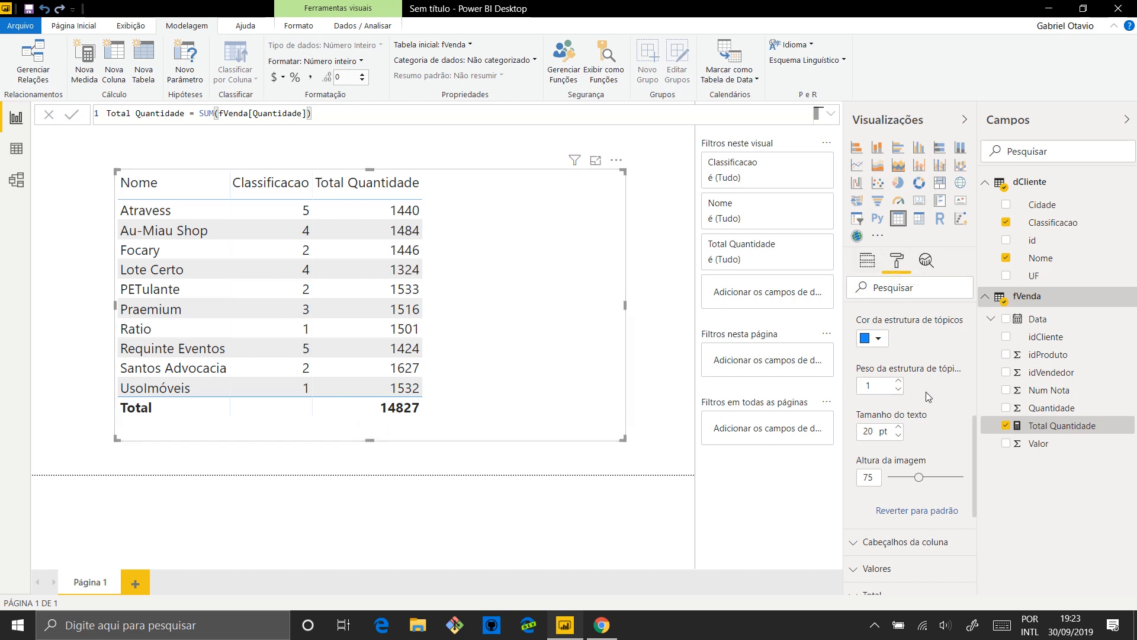
Turn off the table's totals row and shorten the visual so it ends just below the last client
left_click_drag(975, 433, 971, 325)
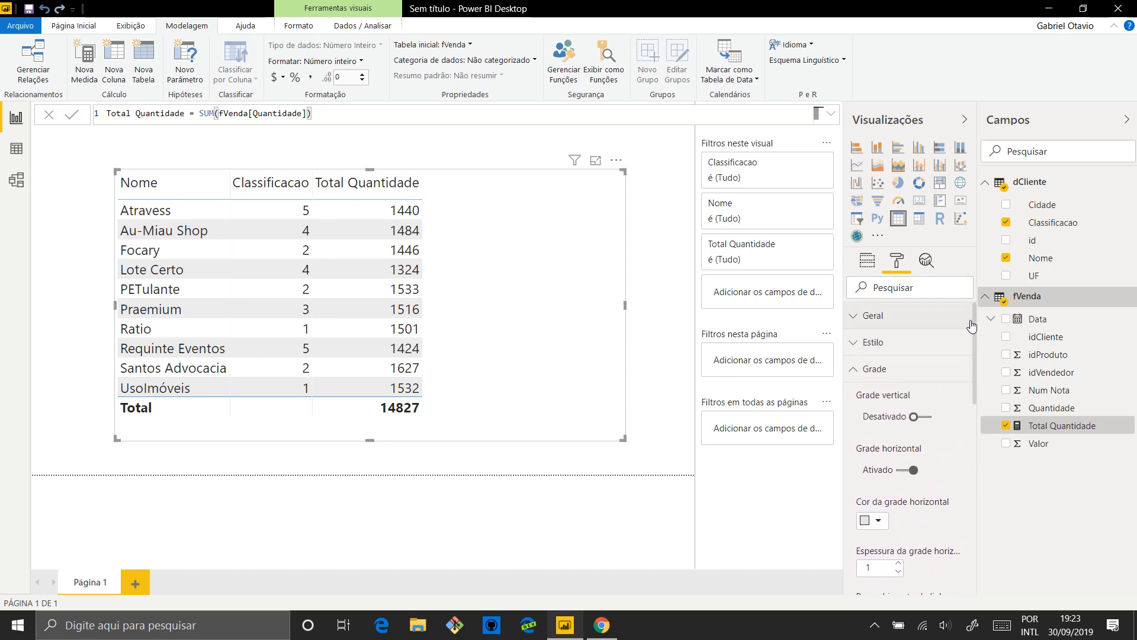
left_click(854, 368)
left_click(872, 449)
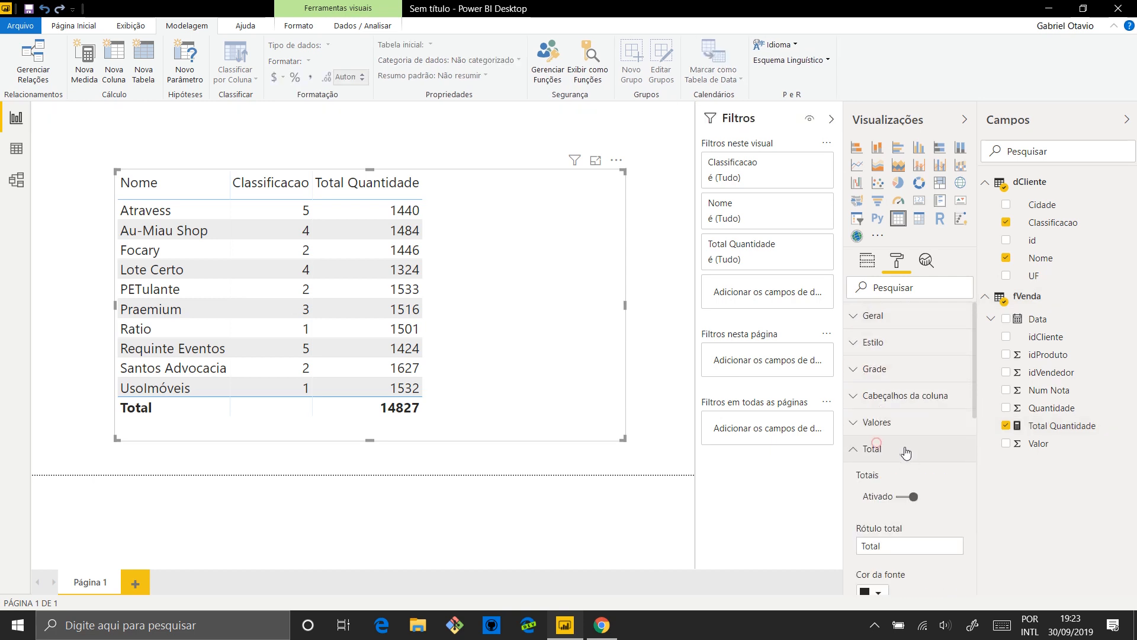
scroll(908, 457, "down", 2)
left_click(914, 387)
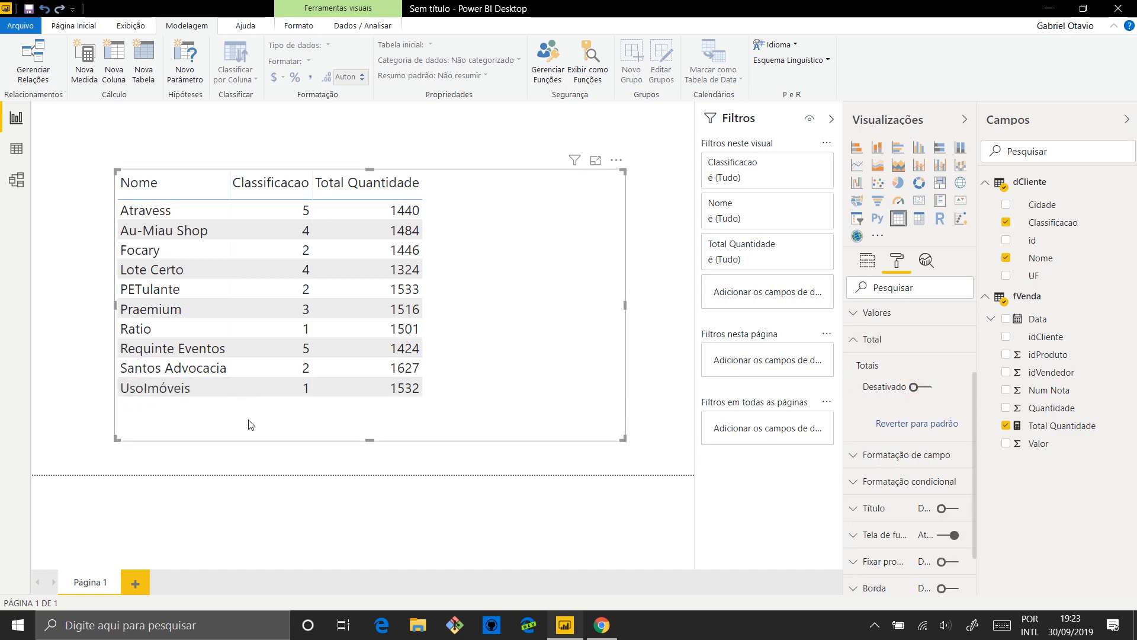
left_click_drag(368, 439, 368, 401)
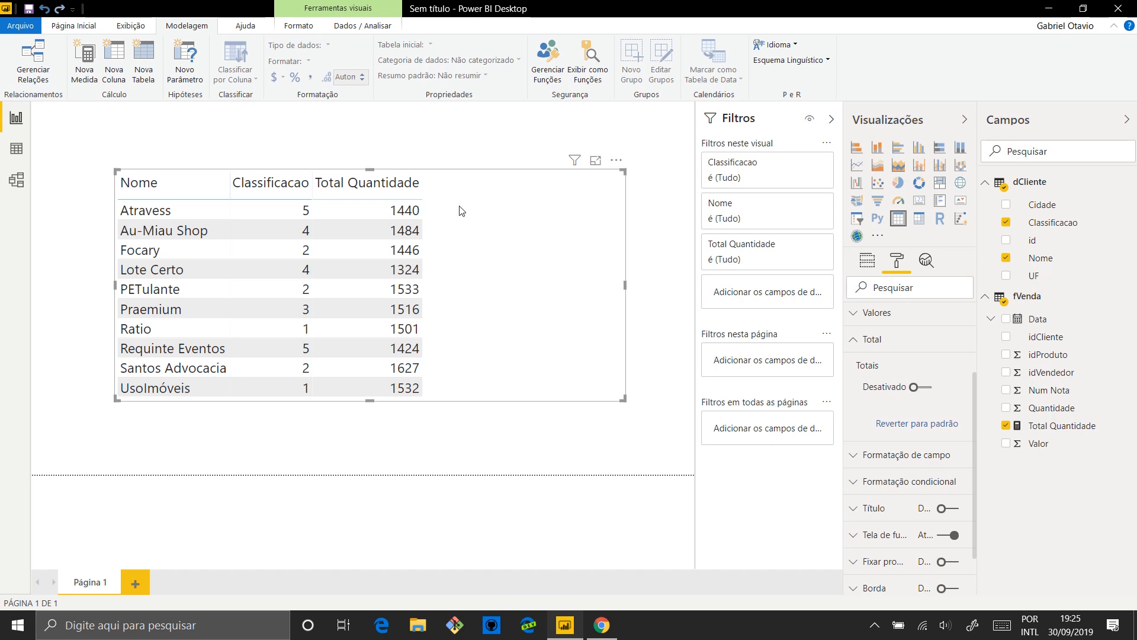
Switch to Chrome and highlight the site address of the Unicode symbols page to check its source
left_click(598, 622)
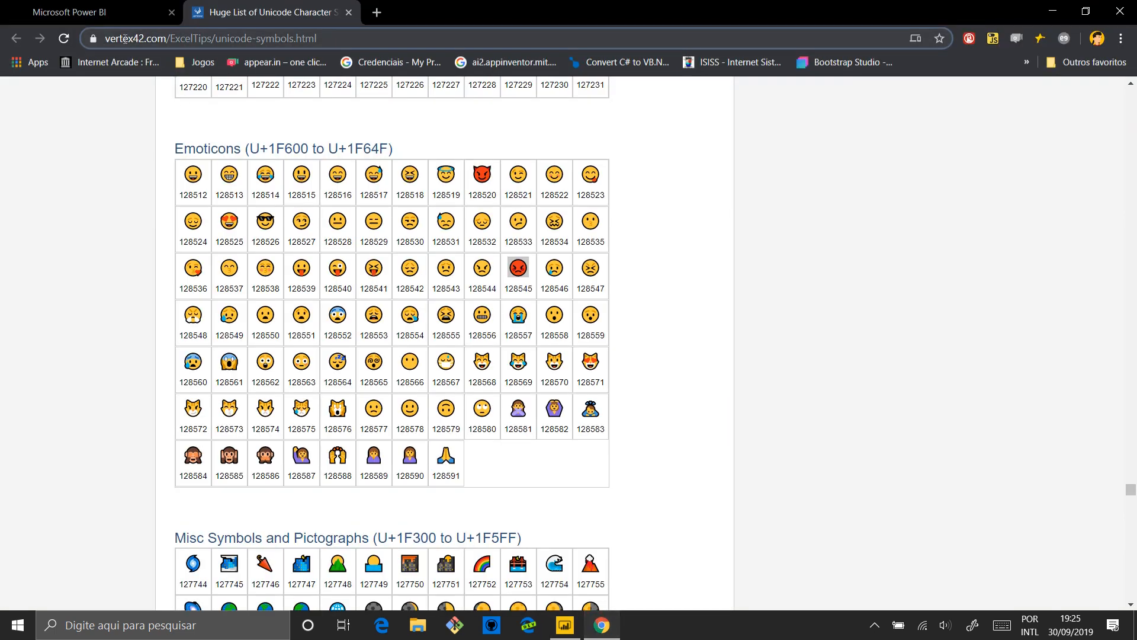
double_click(126, 38)
left_click_drag(126, 38, 224, 39)
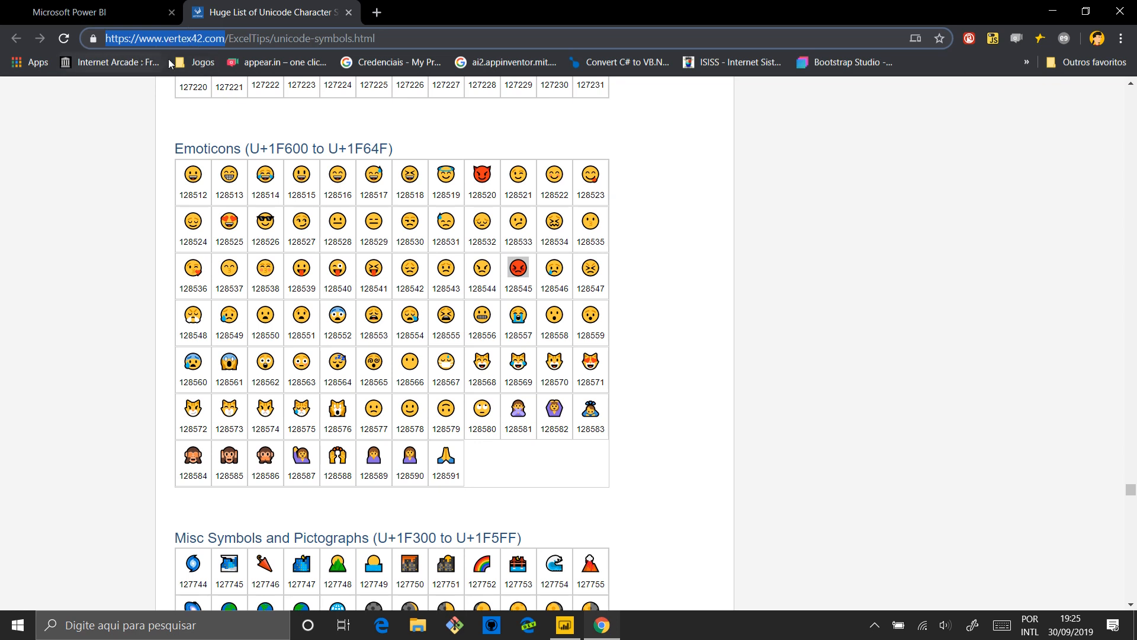
left_click(669, 268)
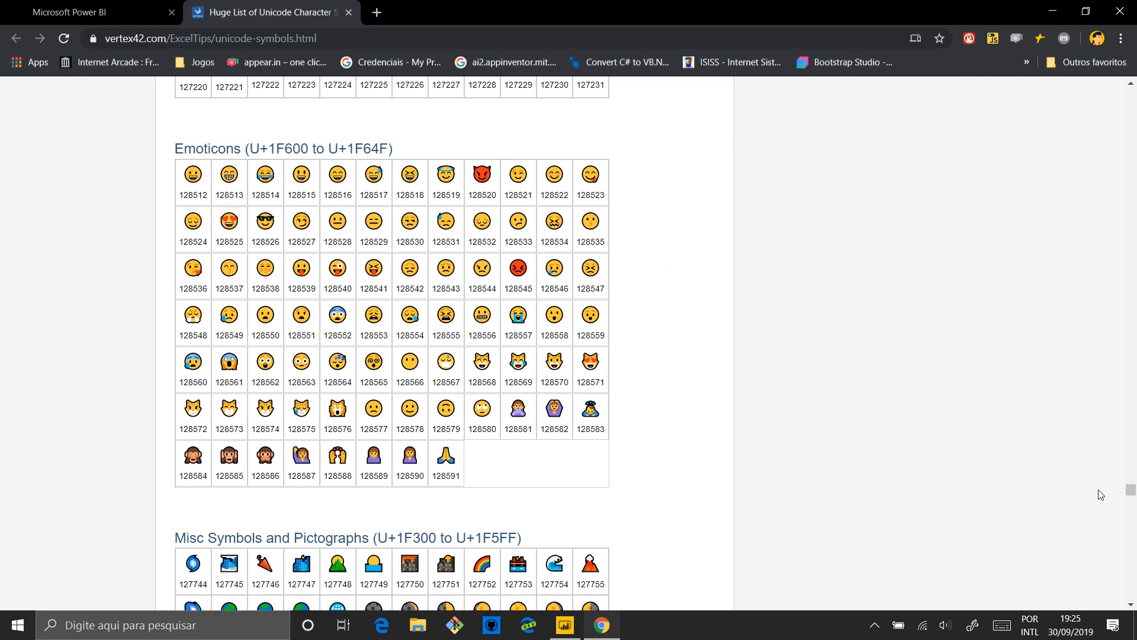
Look through the Unicode list from its beginning, covering basic characters, punctuation, letterlike symbols and arrows
mouse_move(1130, 489)
left_mouse_down()
mouse_move(1131, 89)
mouse_move(1133, 115)
left_mouse_up()
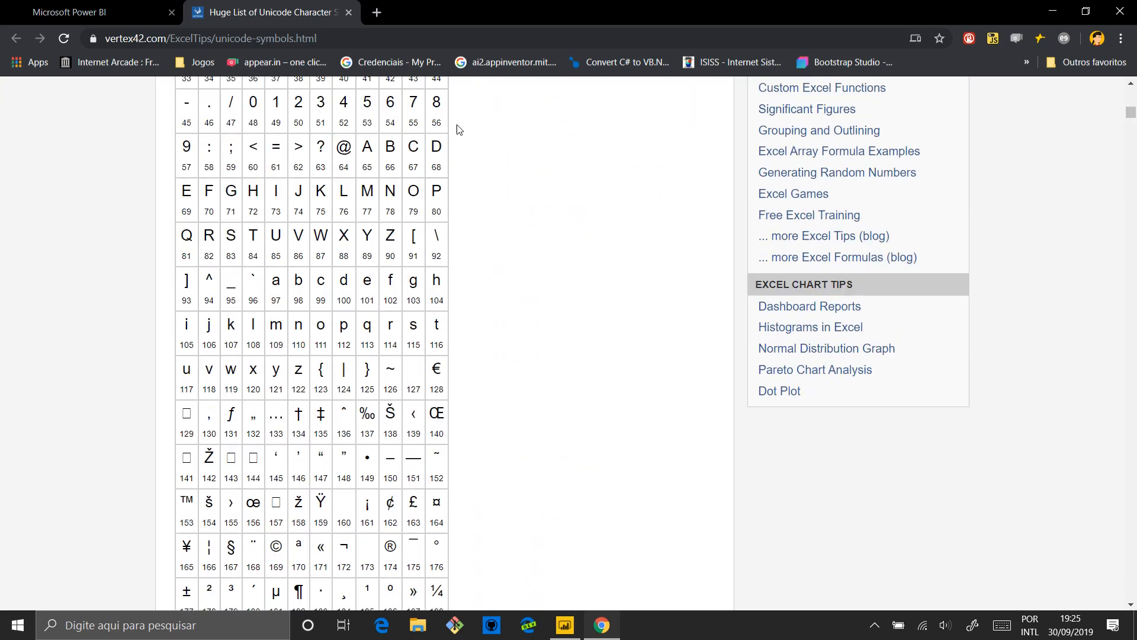
scroll(493, 299, "down", 5)
scroll(493, 299, "down", 13)
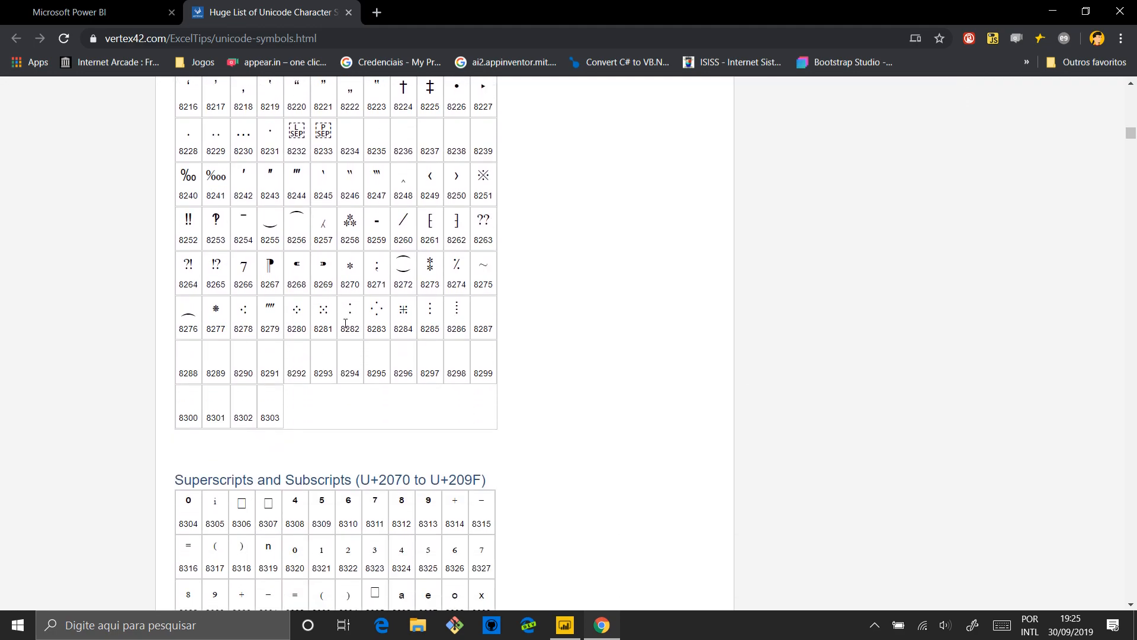
scroll(455, 324, "down", 16)
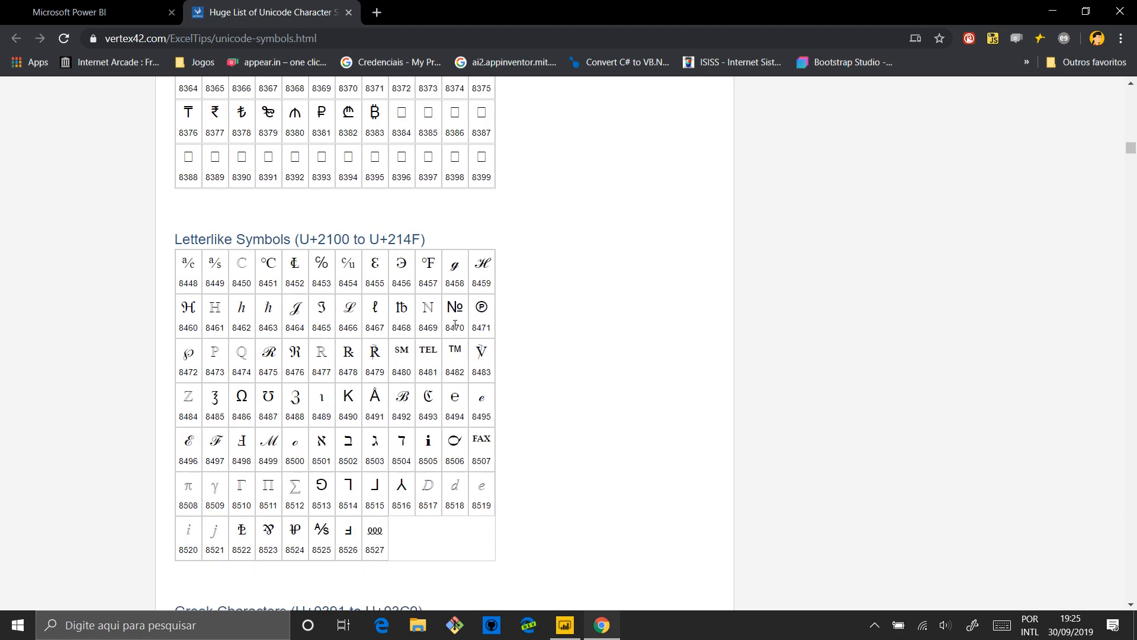
scroll(455, 324, "down", 20)
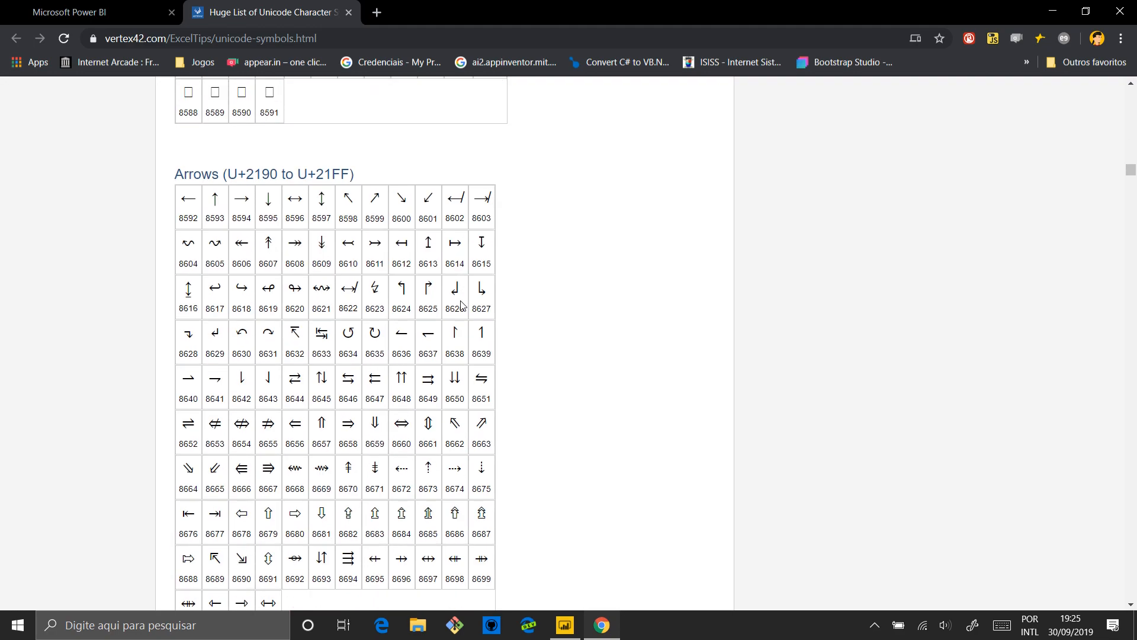
scroll(463, 305, "up", 4)
scroll(463, 305, "down", 17)
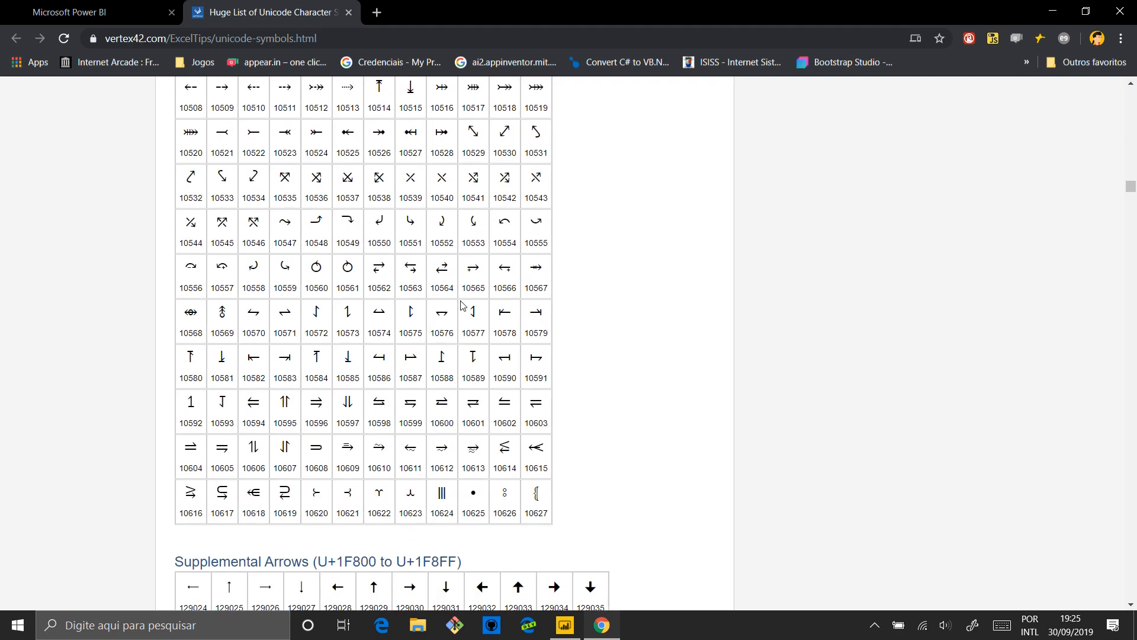
scroll(463, 305, "down", 2)
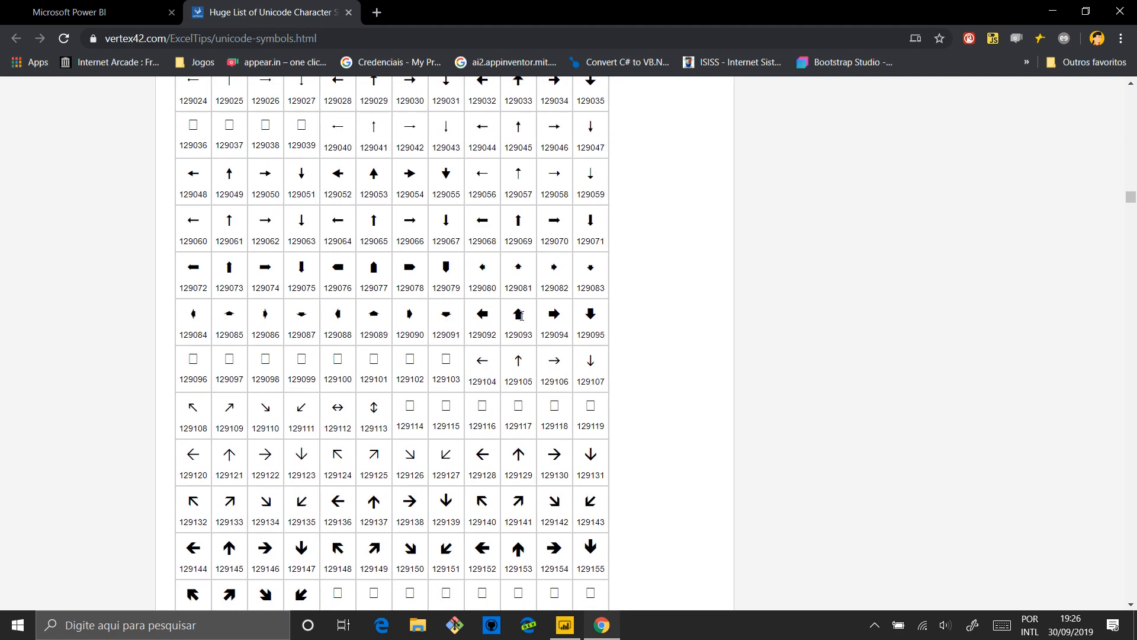
Examine sample arrow symbols 129093, 129092 and 129149 in the Supplemental Arrows table, including the code below the last one
double_click(519, 316)
double_click(483, 315)
scroll(448, 405, "down", 4)
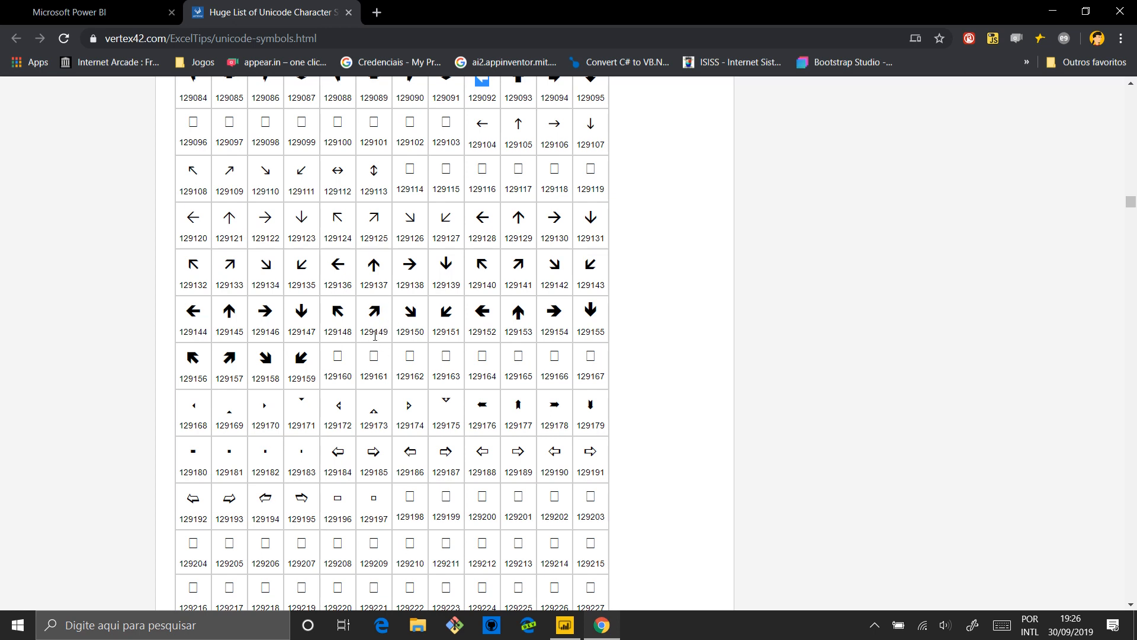
double_click(374, 312)
double_click(374, 332)
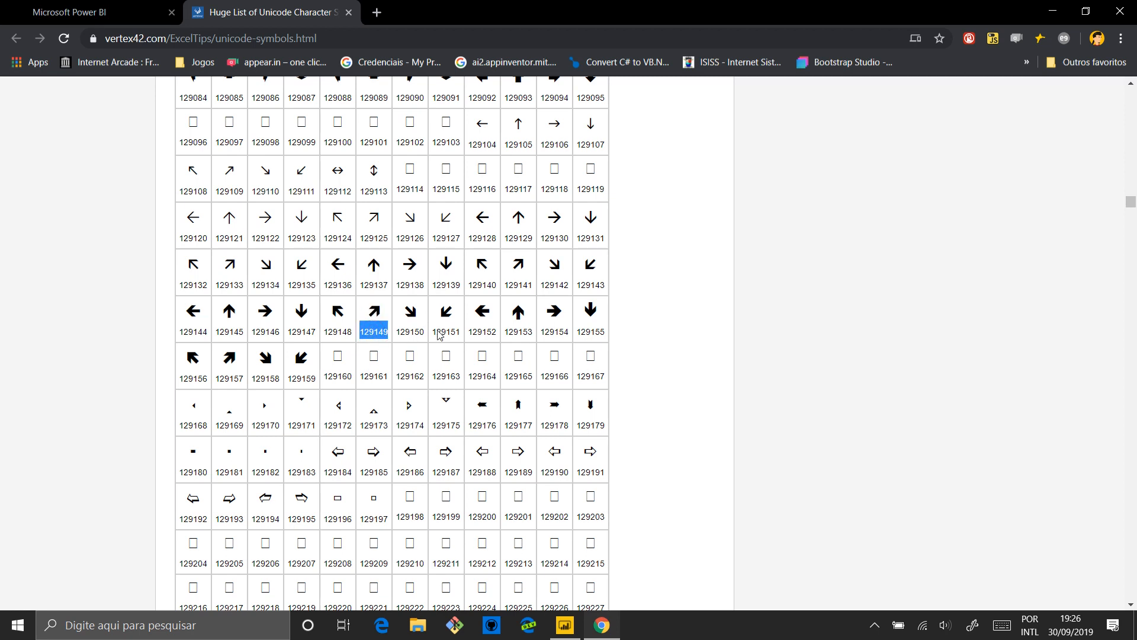
Look through the mathematical operators, miscellaneous technical, control pictures and geometric shapes tables for usable symbols
scroll(665, 381, "down", 5)
scroll(665, 381, "down", 13)
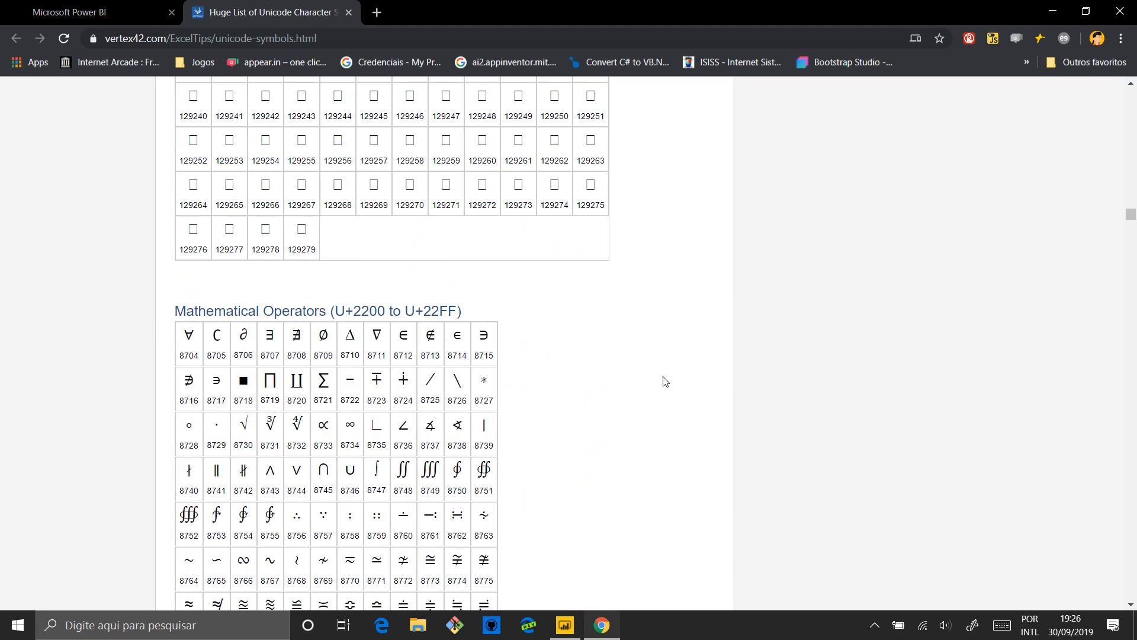
scroll(665, 380, "down", 10)
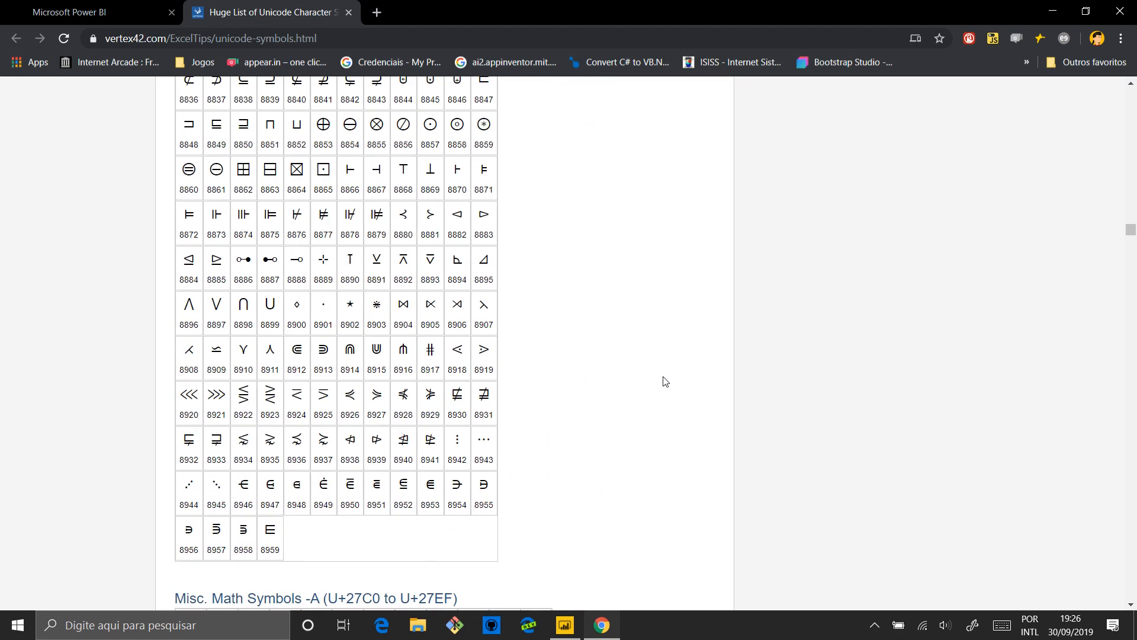
scroll(665, 381, "down", 5)
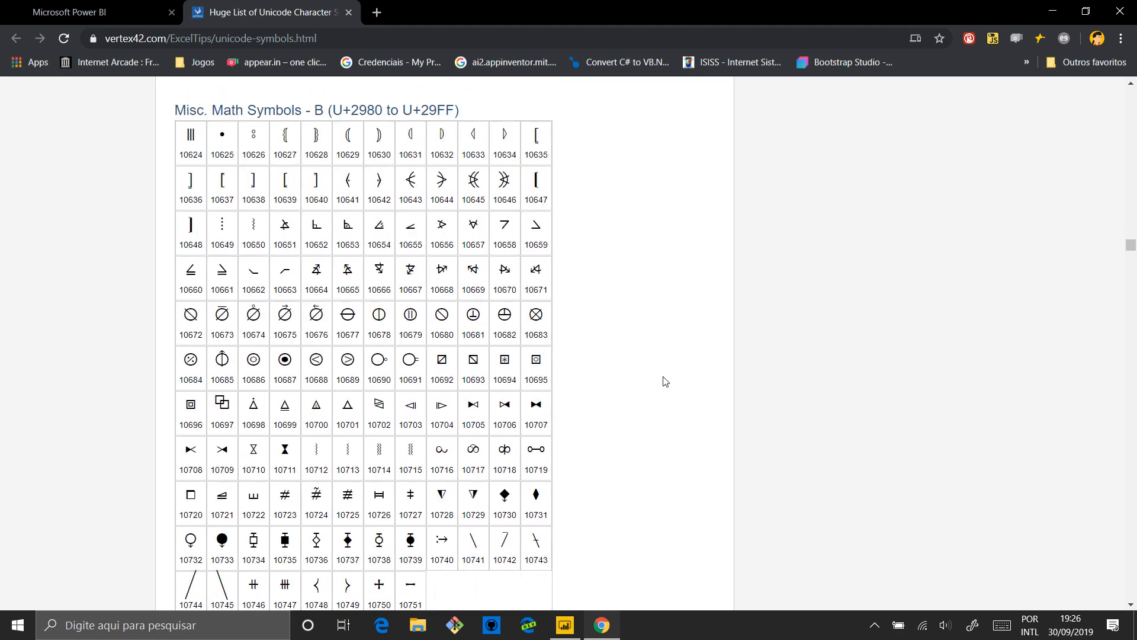
scroll(665, 381, "down", 16)
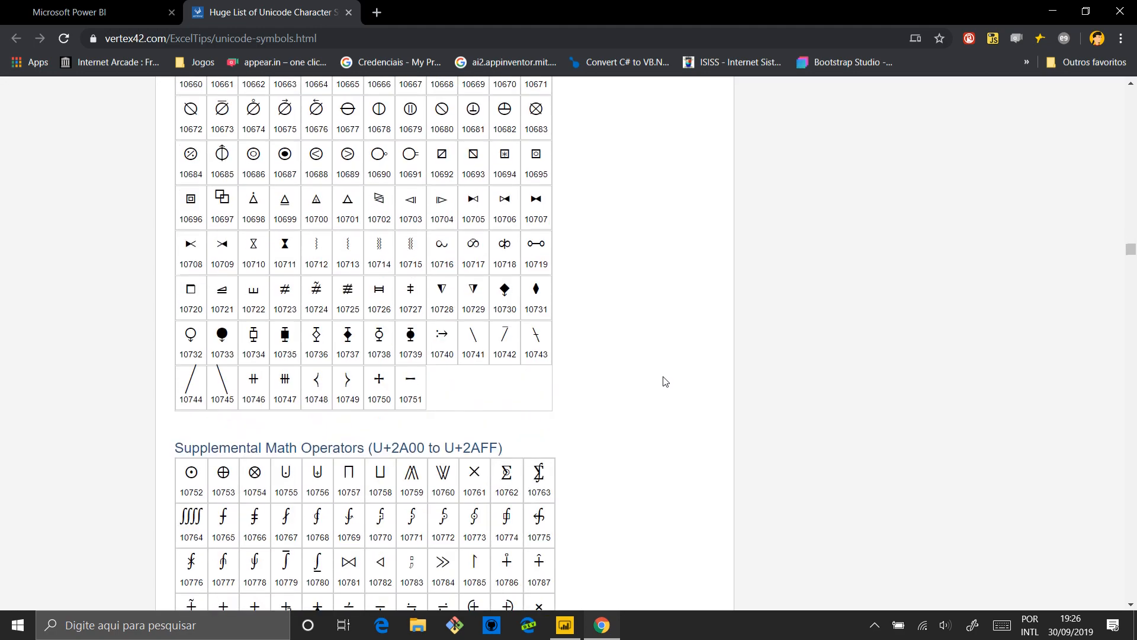
scroll(665, 380, "down", 12)
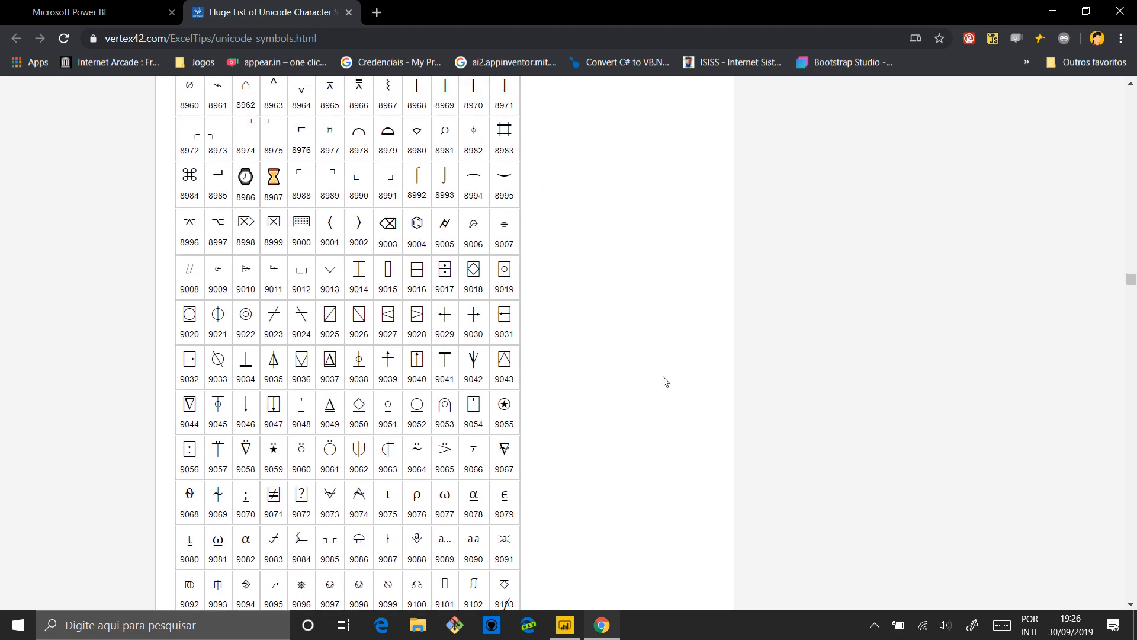
scroll(665, 381, "up", 2)
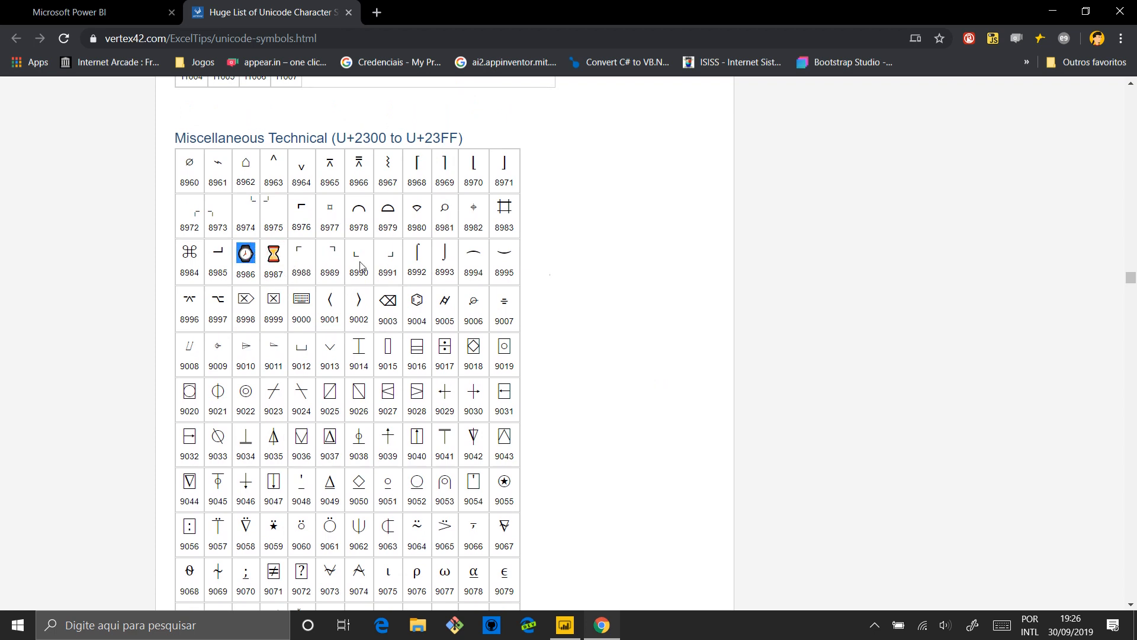
scroll(599, 284, "down", 12)
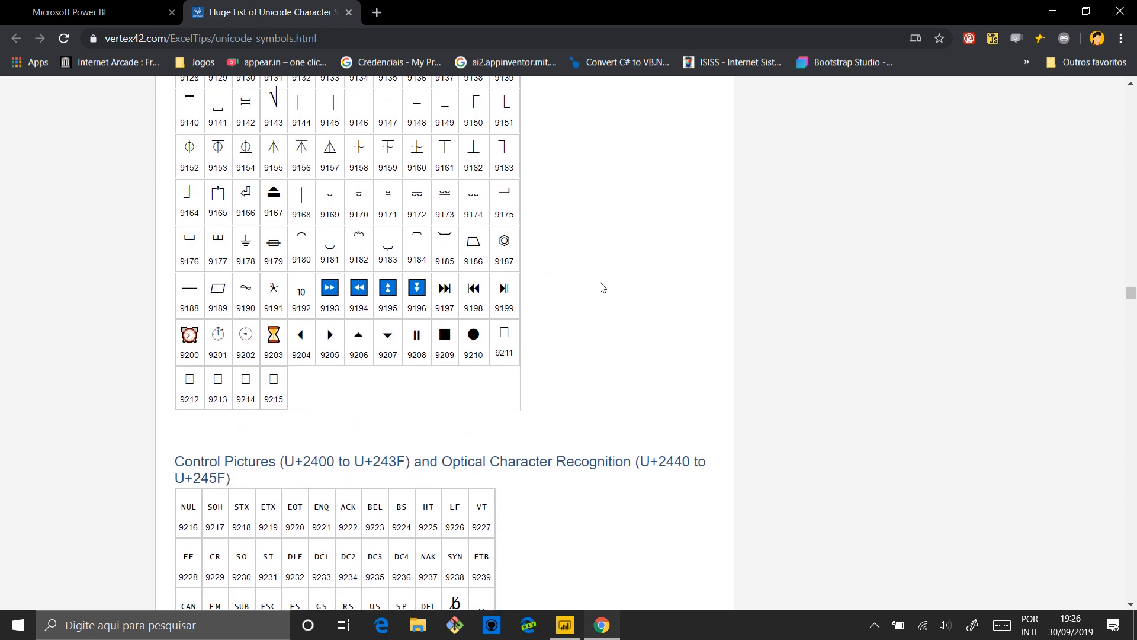
scroll(602, 287, "down", 2)
scroll(602, 288, "down", 20)
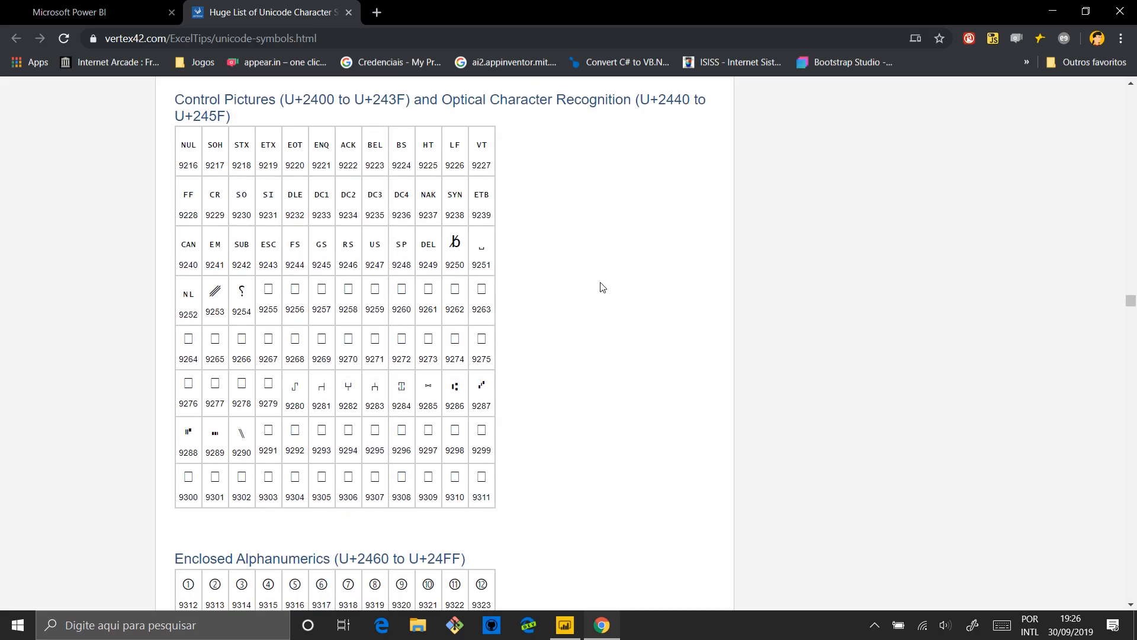
scroll(602, 287, "down", 20)
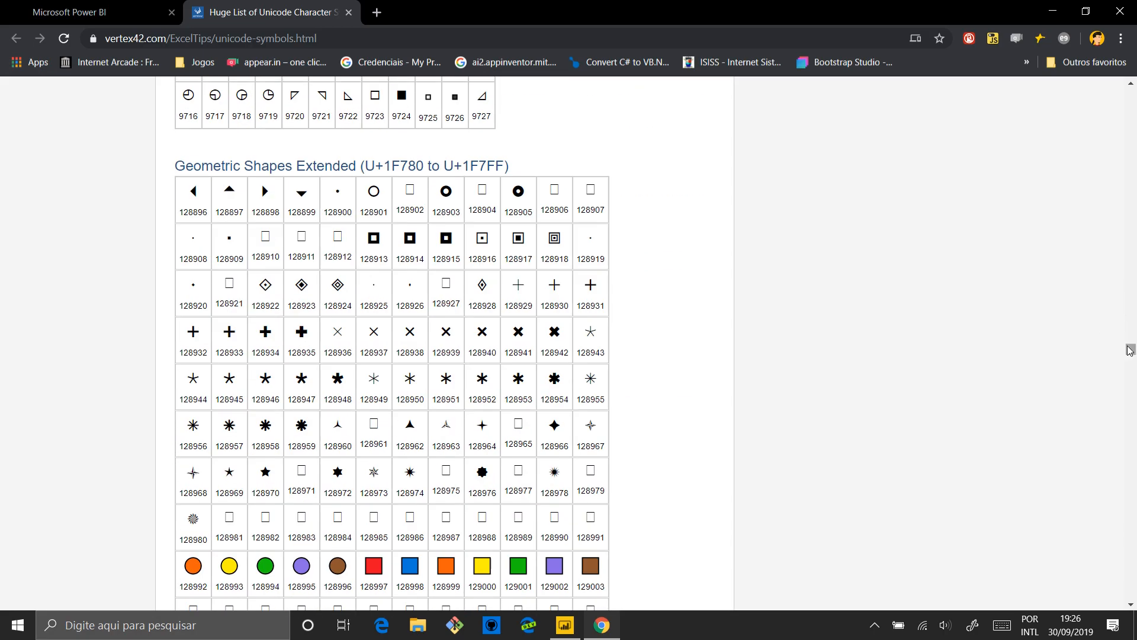
Copy the sunglasses face, symbol 128526, from the Emoticons table
left_click_drag(1131, 350, 1131, 490)
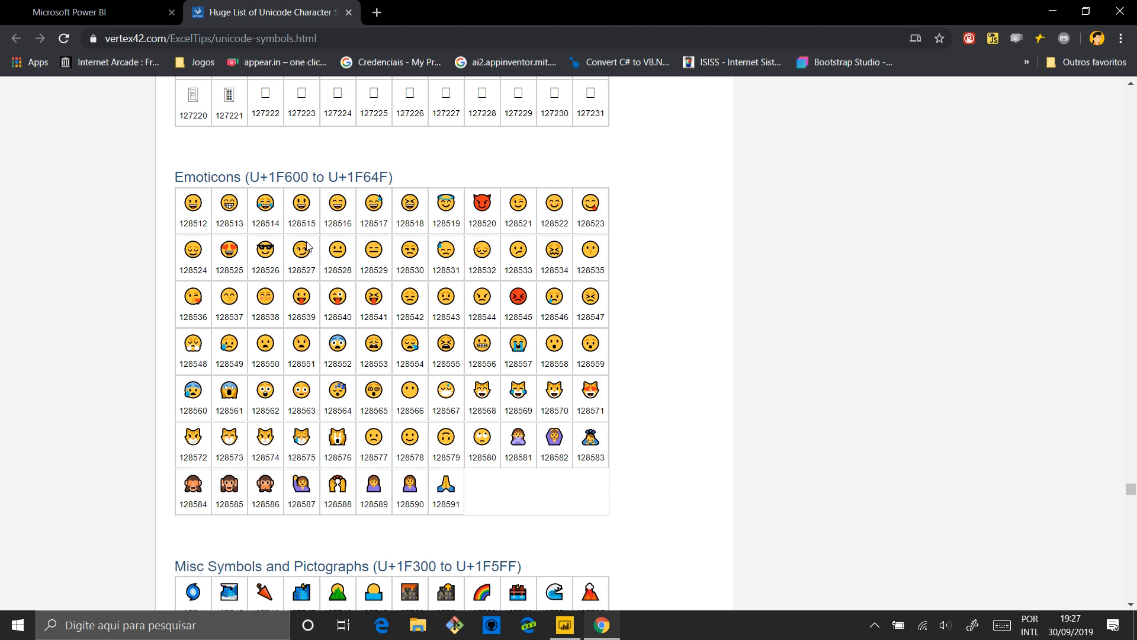
double_click(276, 250)
double_click(525, 298)
double_click(266, 270)
left_click(273, 247)
left_click(281, 267)
double_click(281, 255)
key("ctrl+c")
Switch to Power BI Desktop and create a new measure in the fVenda table
left_click(567, 629)
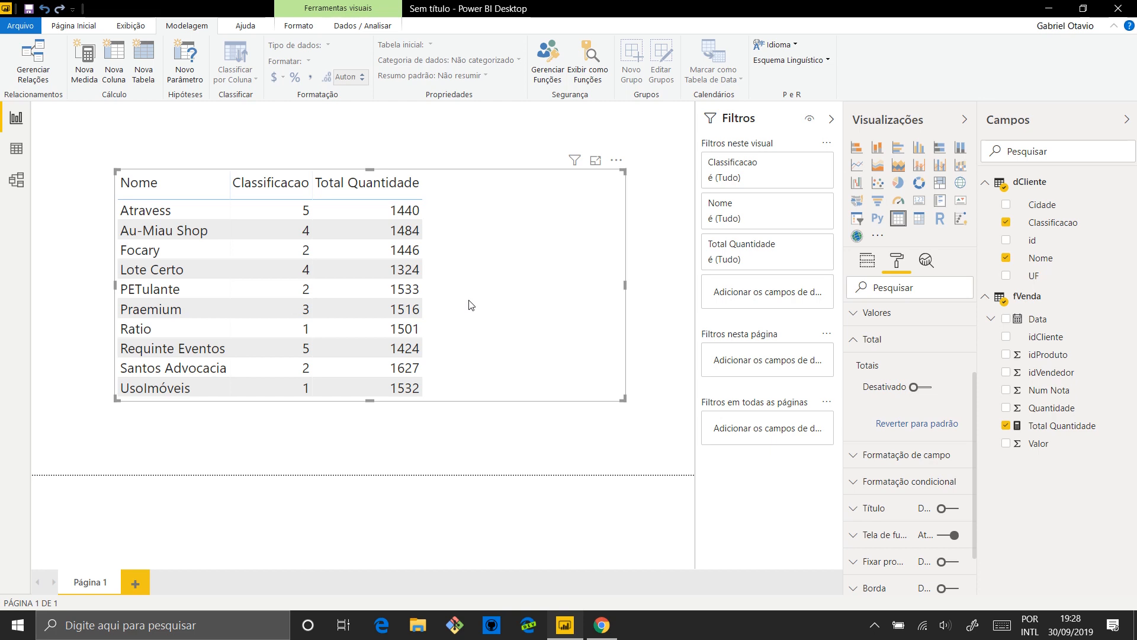
right_click(1039, 302)
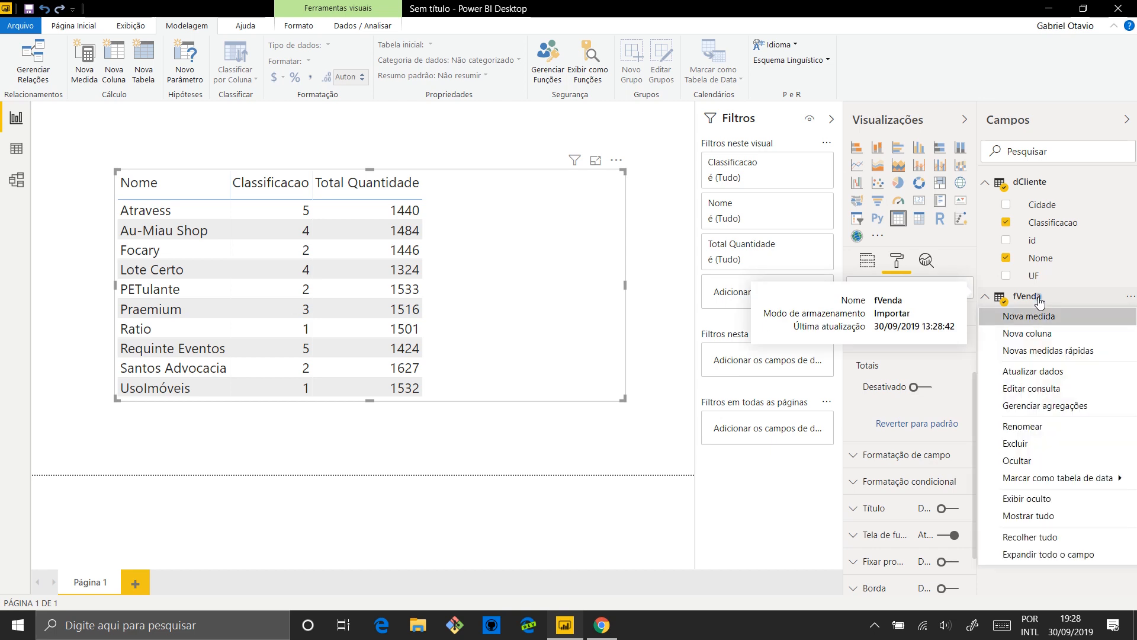
left_click(1041, 317)
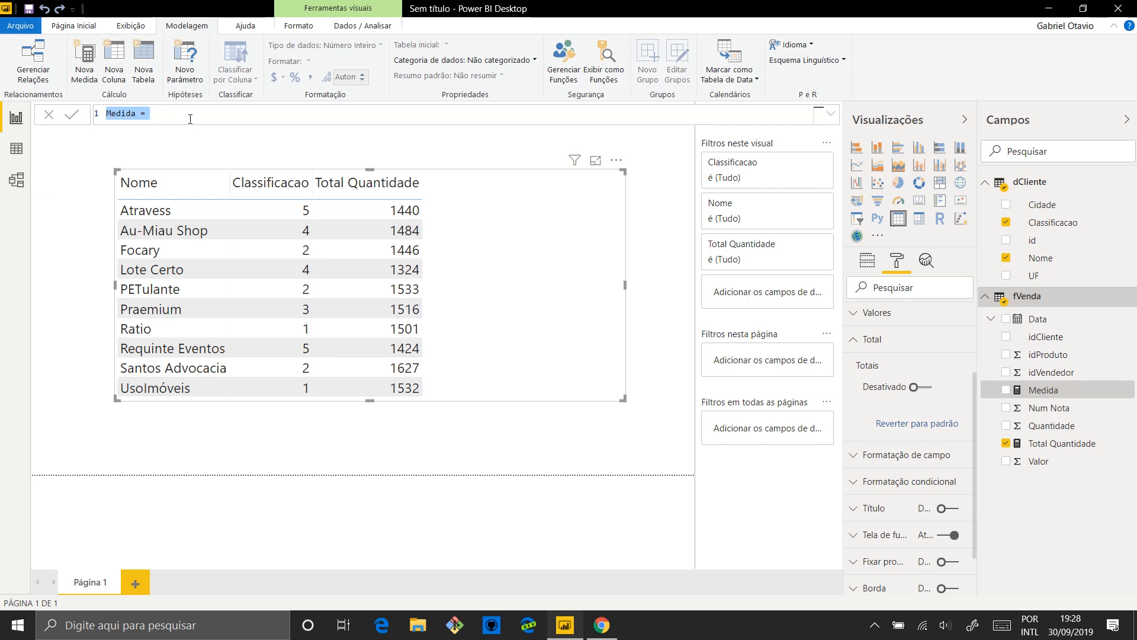
left_click(188, 118)
key("super")
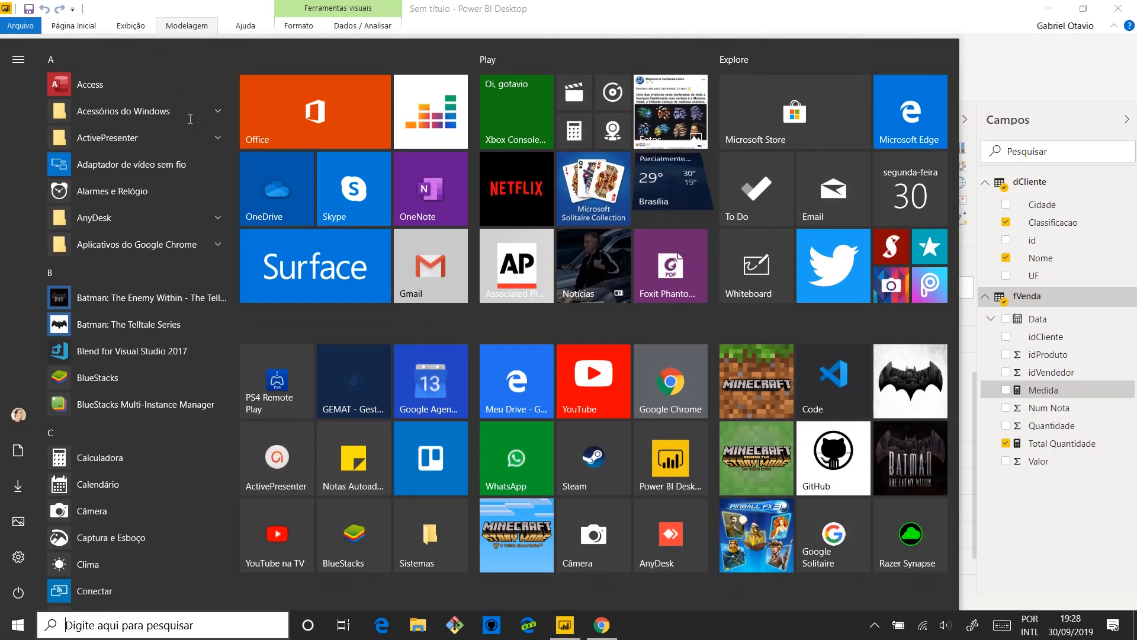
key("Escape")
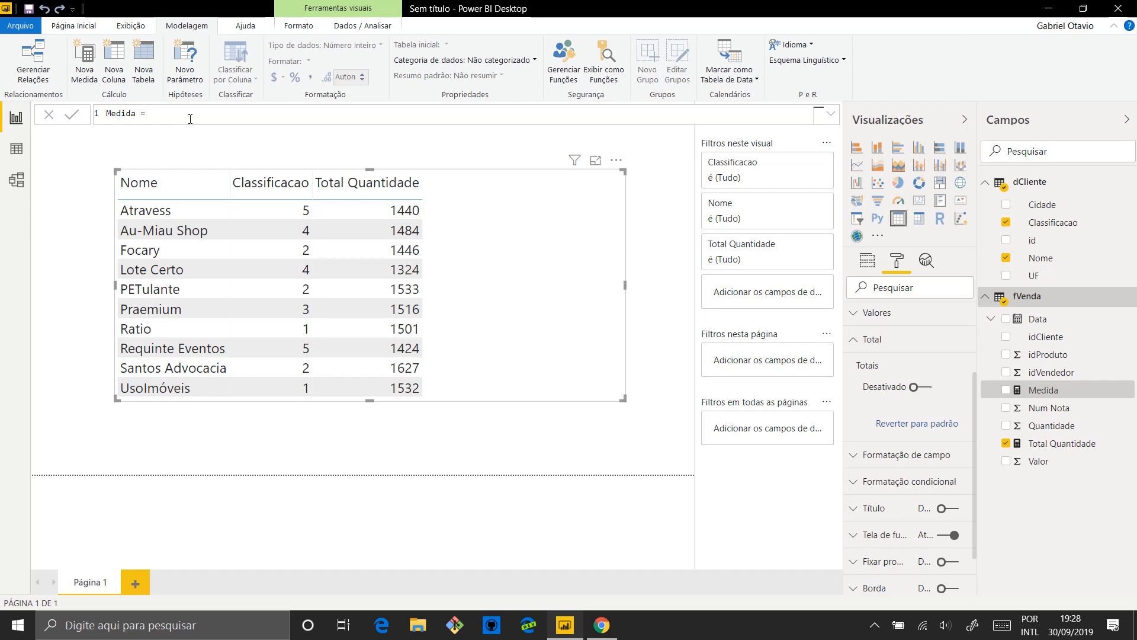
Replace the new measure's default definition with the name Status followed by an equals sign
key("ctrl+a")
type("Sta")
type("us")
key("BackSpace")
key("BackSpace")
type("tus=")
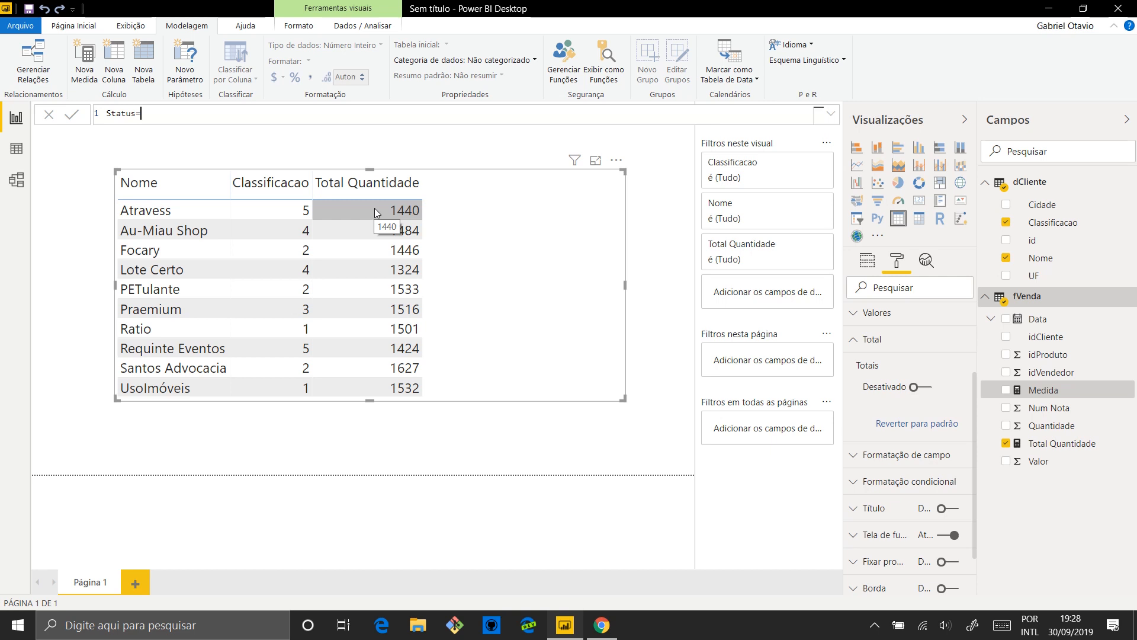
Start the Status formula with an IF function that tests whether [Total Quantidade] is at least 1500
type("IF(")
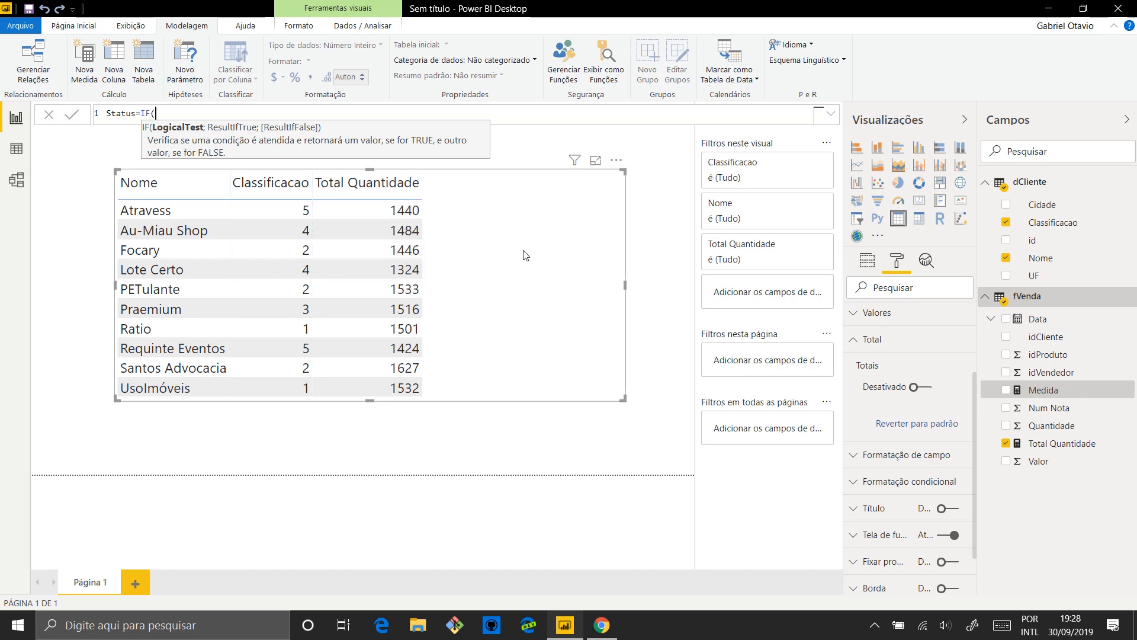
type("tot")
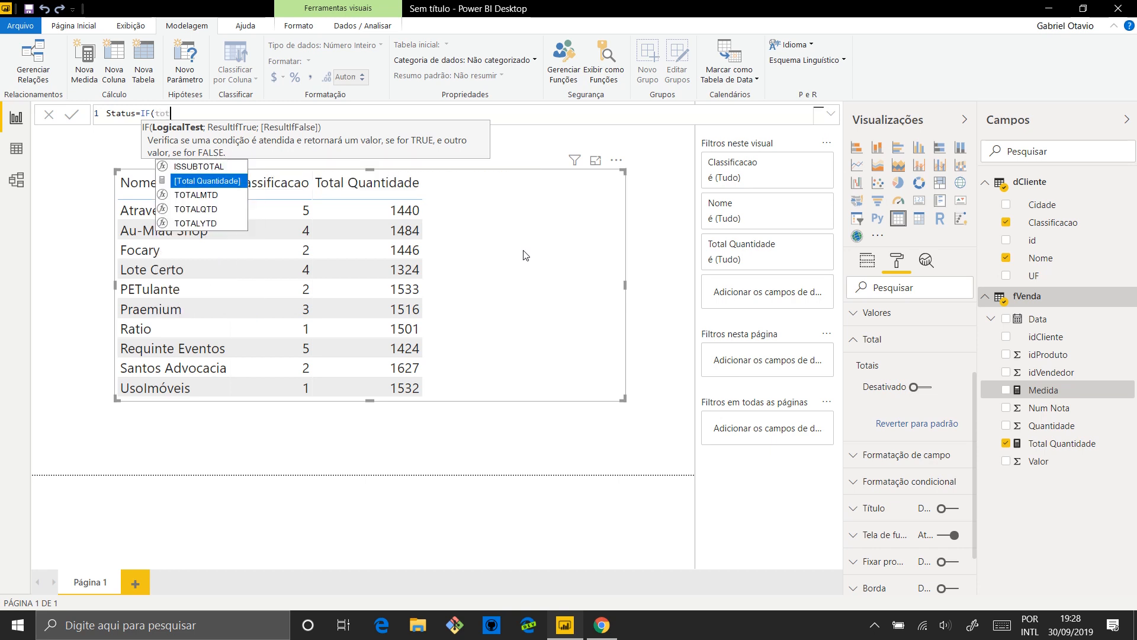
key("Tab")
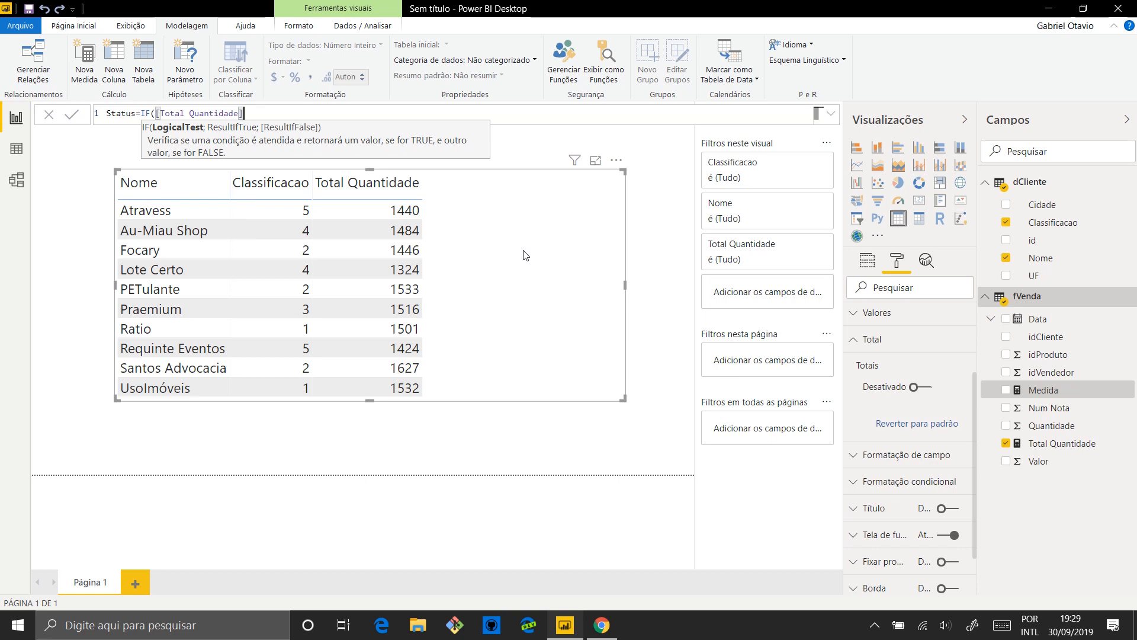
type(">=1500;")
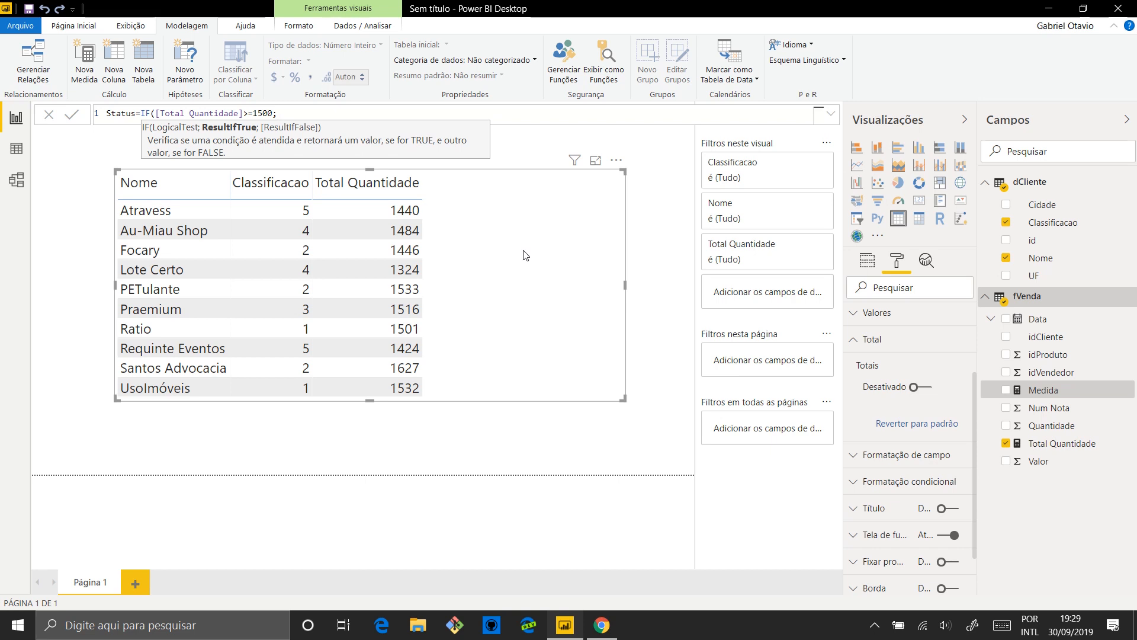
Enter the copied 😎 emoji in quotation marks as the IF function's true result, followed by the argument separator
type("\"")
key("ctrl+v")
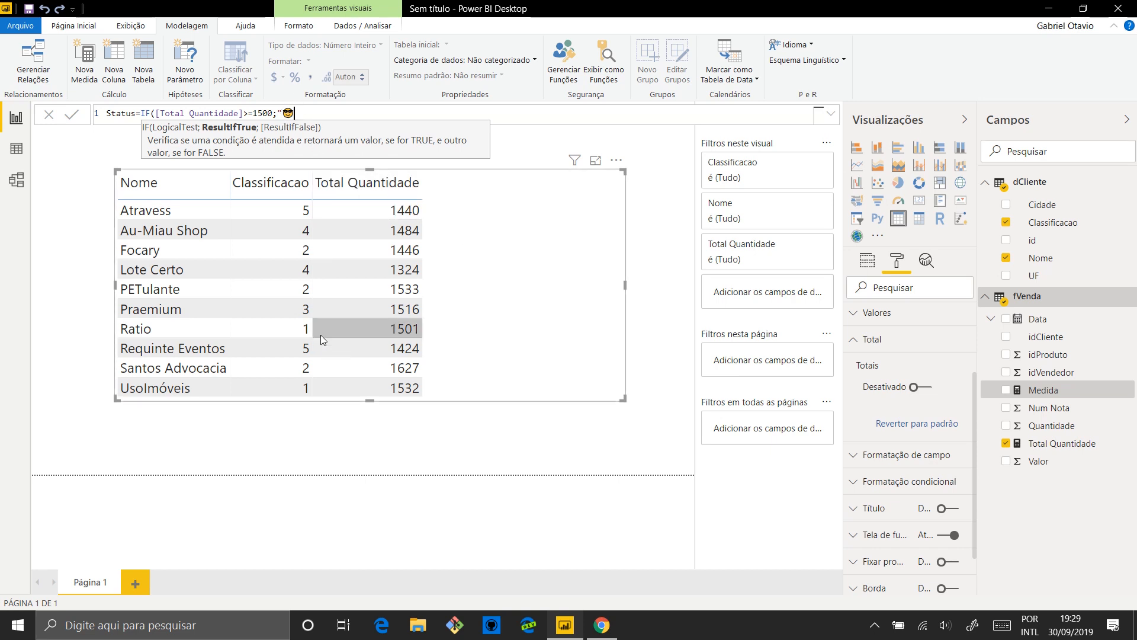
type("\"")
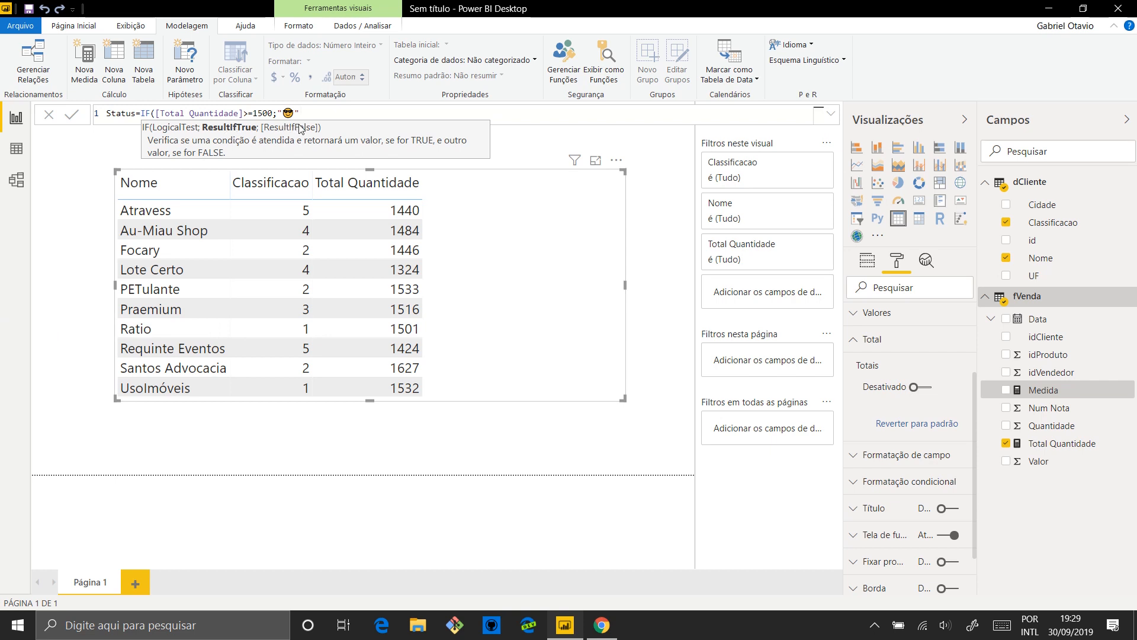
type(";")
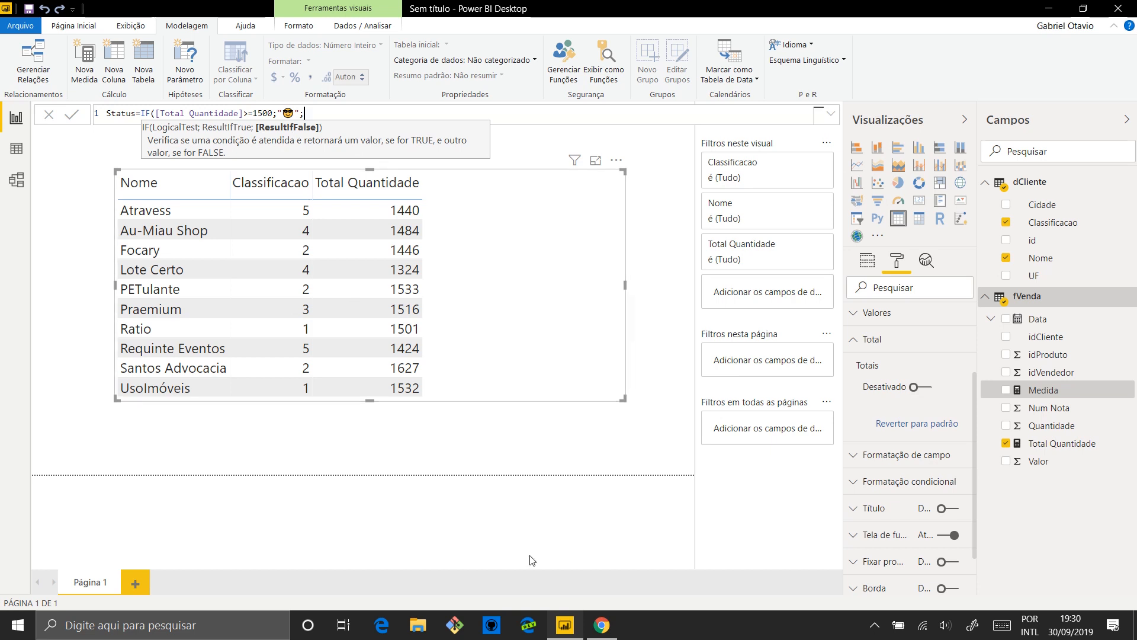
Copy the red angry face emoji (128545) from the Unicode list in Chrome and enter it in quotation marks as the IF function's false result, closing the formula
left_click(602, 626)
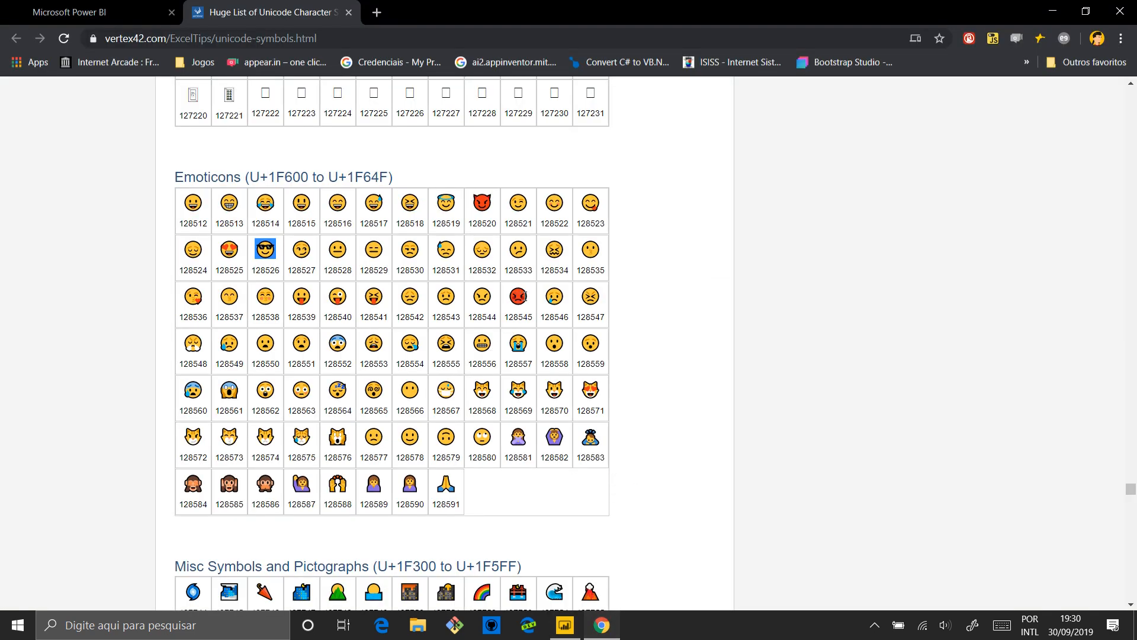
double_click(525, 296)
key("ctrl+c")
left_click(565, 626)
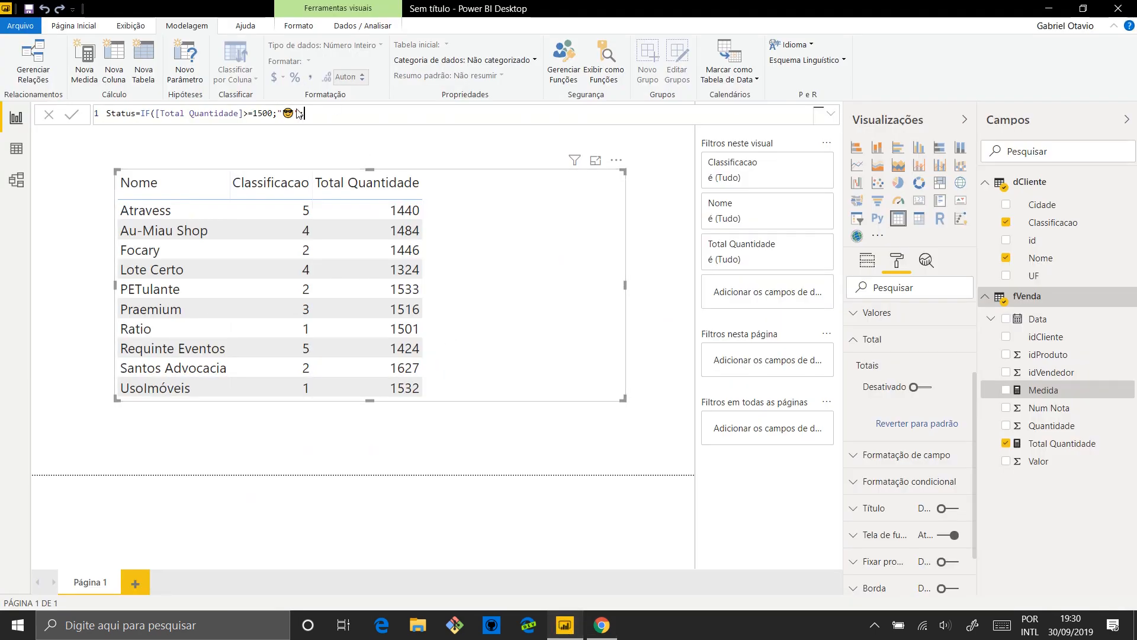
type("\"")
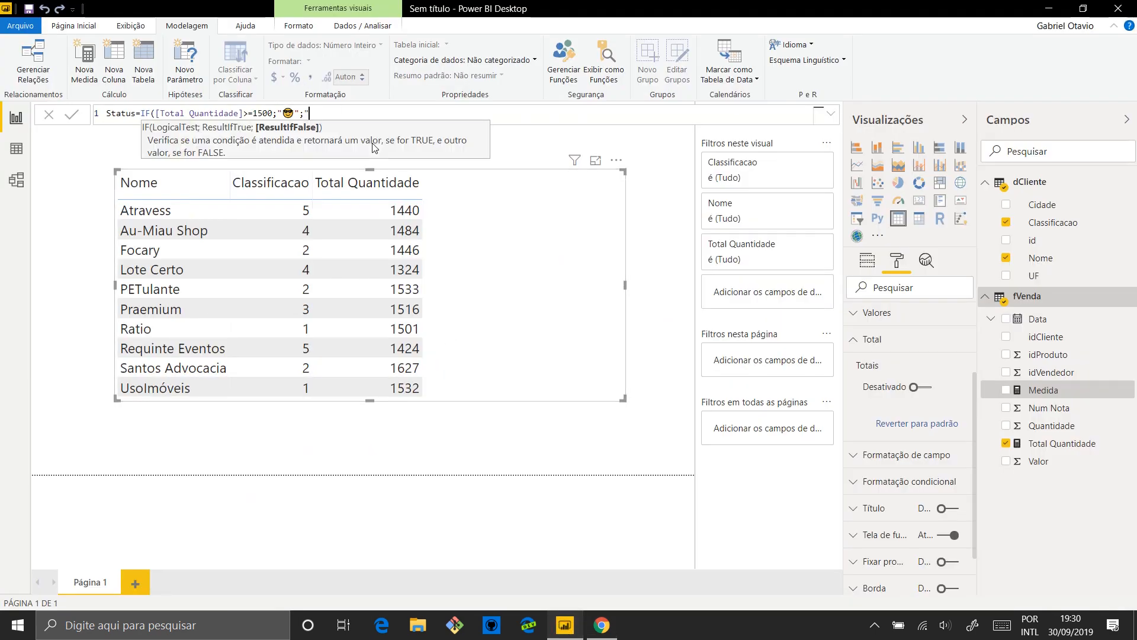
key("ctrl+v")
type("\")")
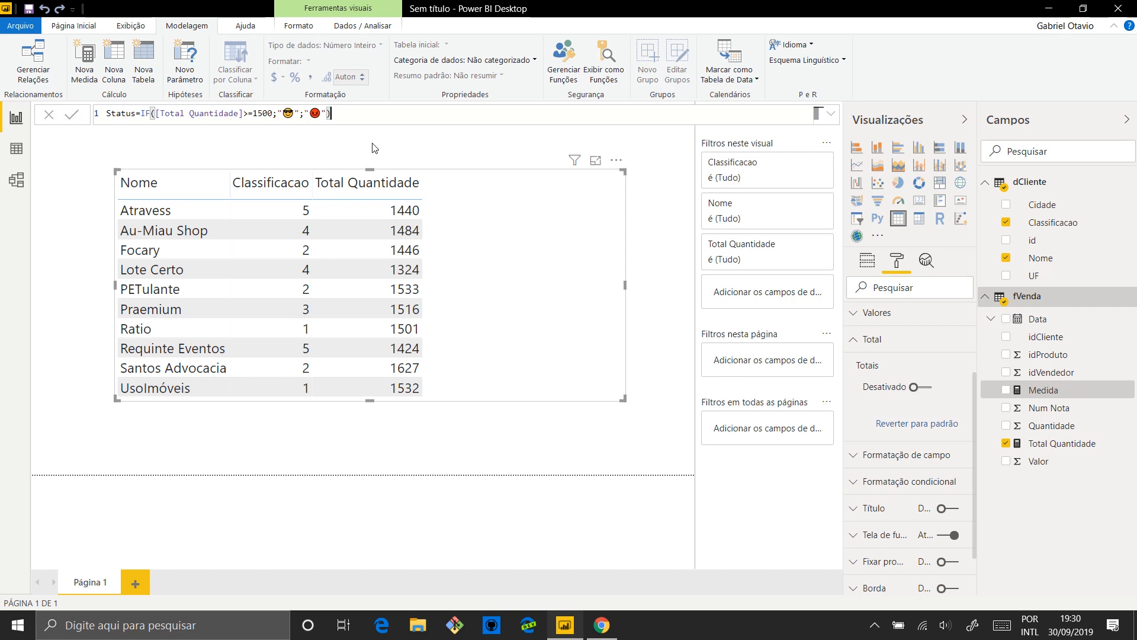
Commit the Status measure formula and add the Status measure to the client table as a column
left_click(283, 112)
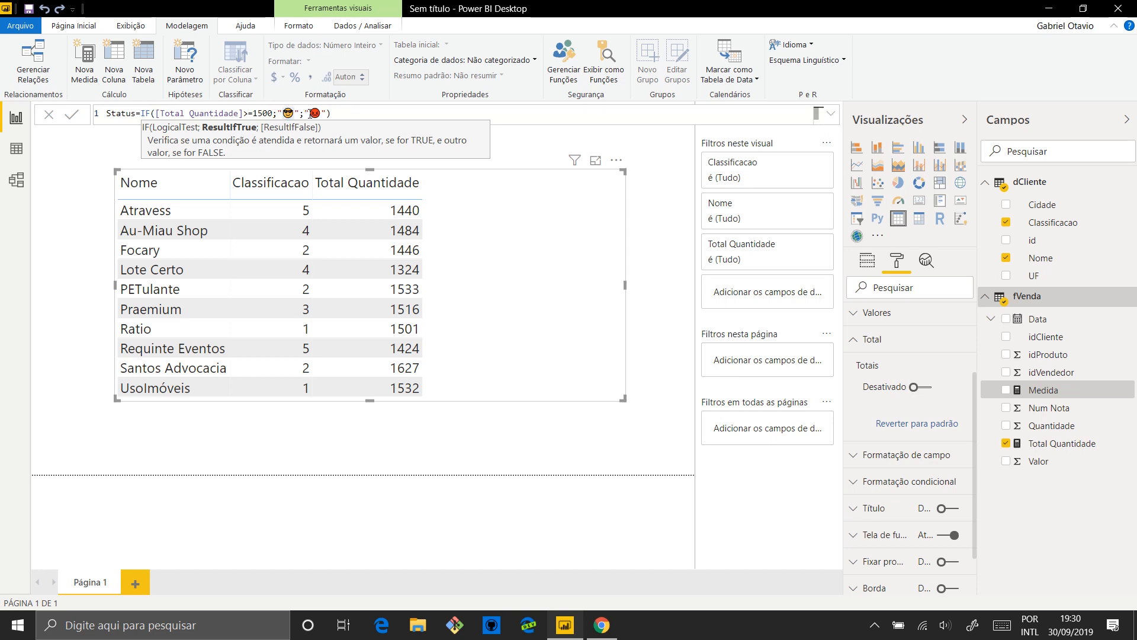
left_click(310, 113)
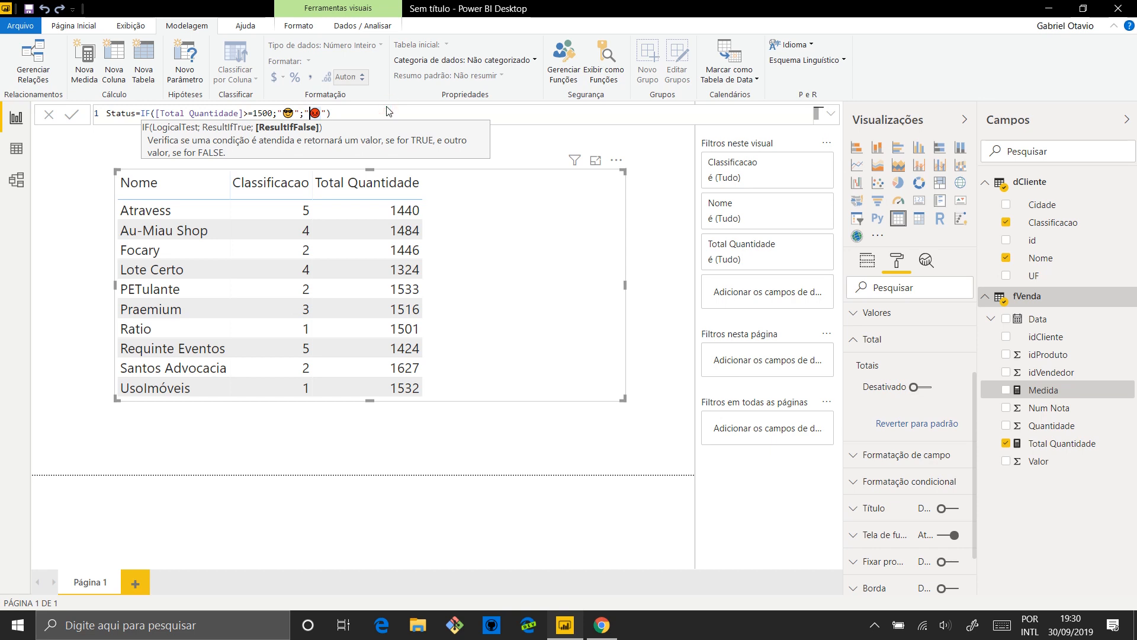
left_click(363, 113)
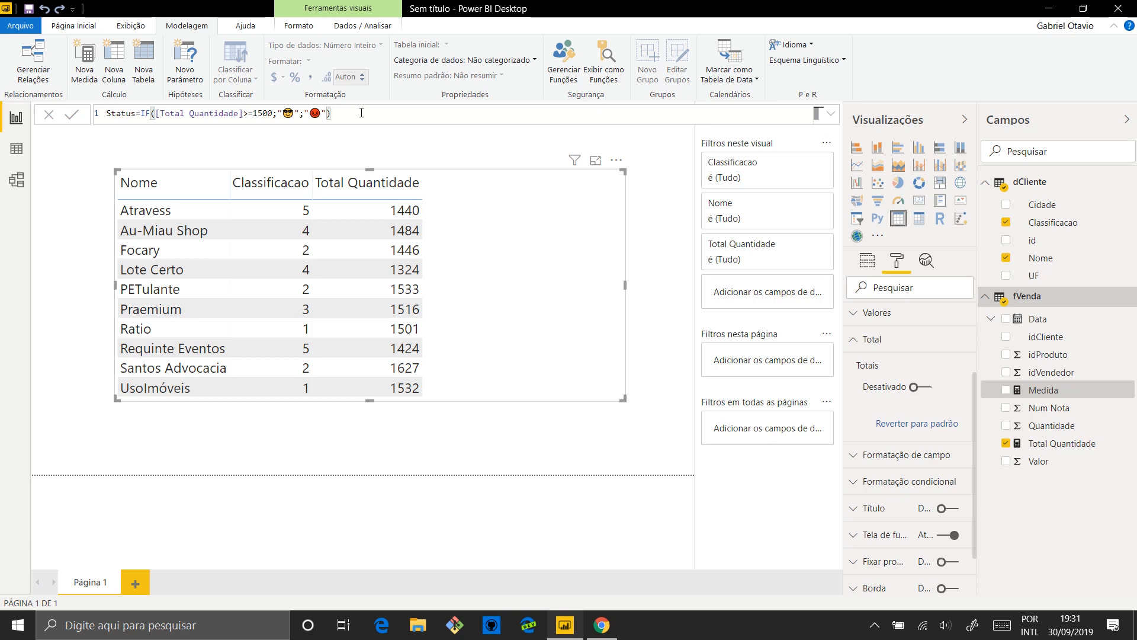
key("Return")
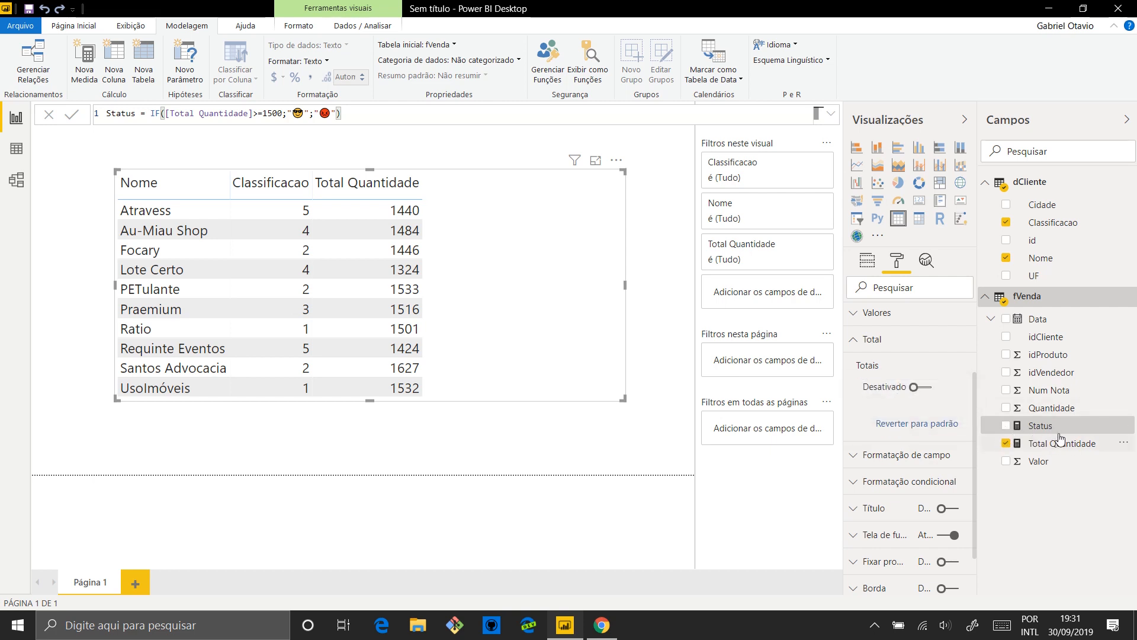
left_click_drag(1059, 425, 544, 210)
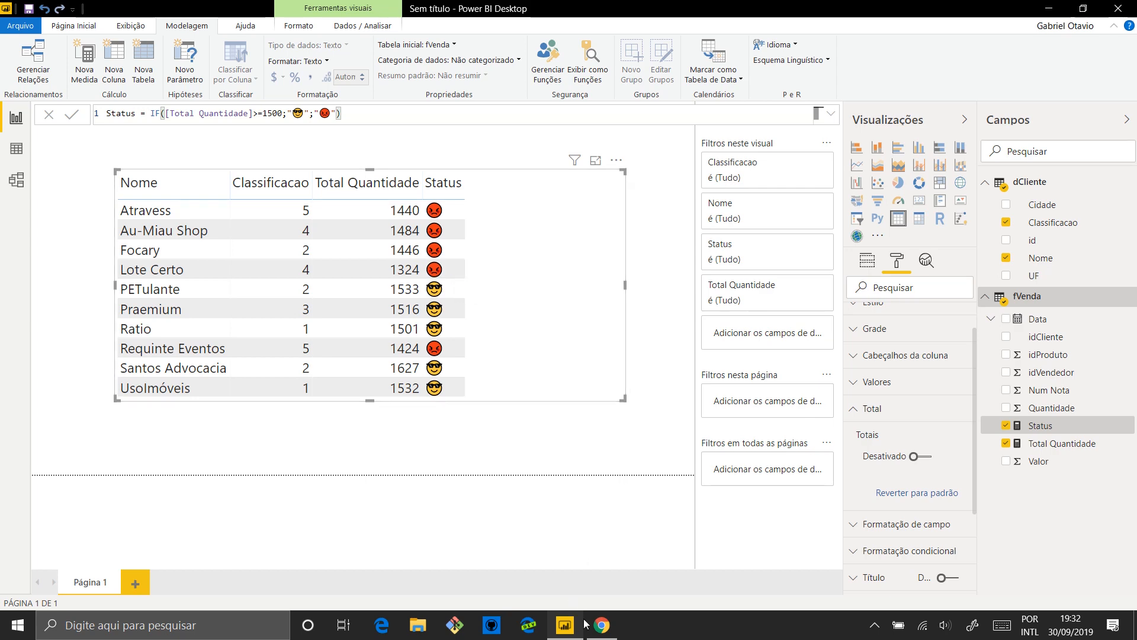
Switch to Chrome and look up the yellow star's code, 11088, in the Unicode character list
left_click(604, 625)
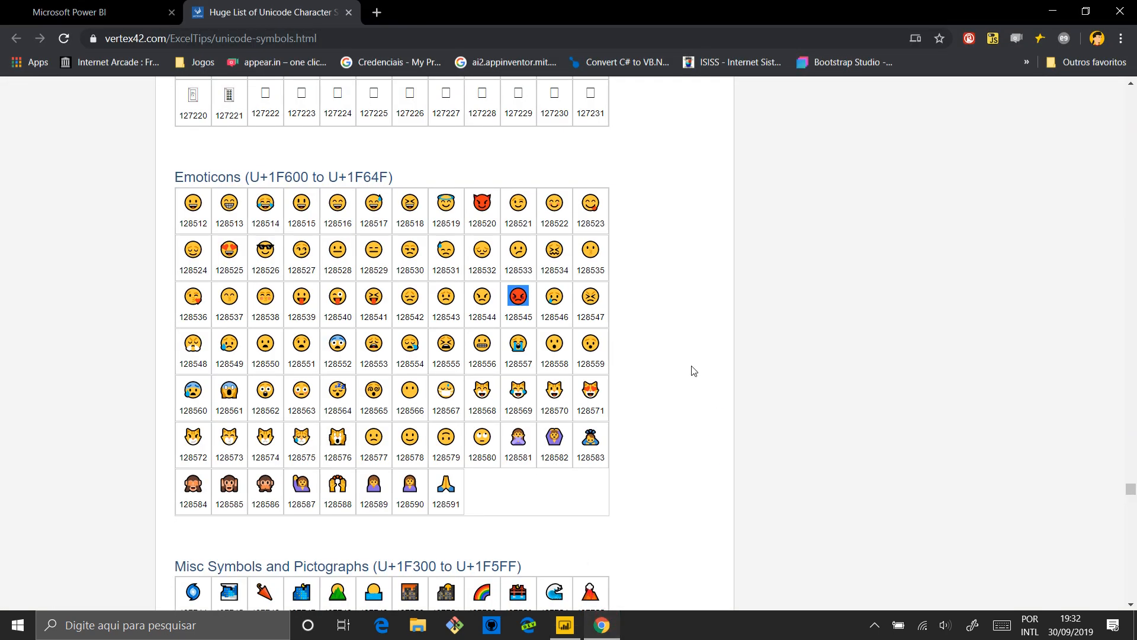
scroll(662, 243, "up", 12)
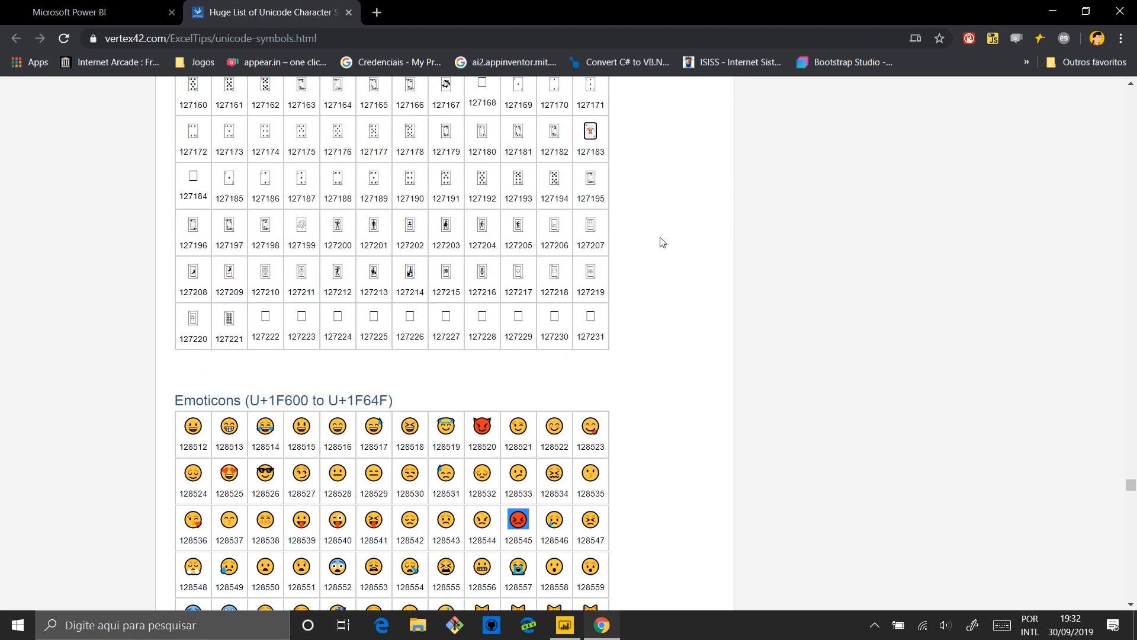
scroll(662, 242, "up", 20)
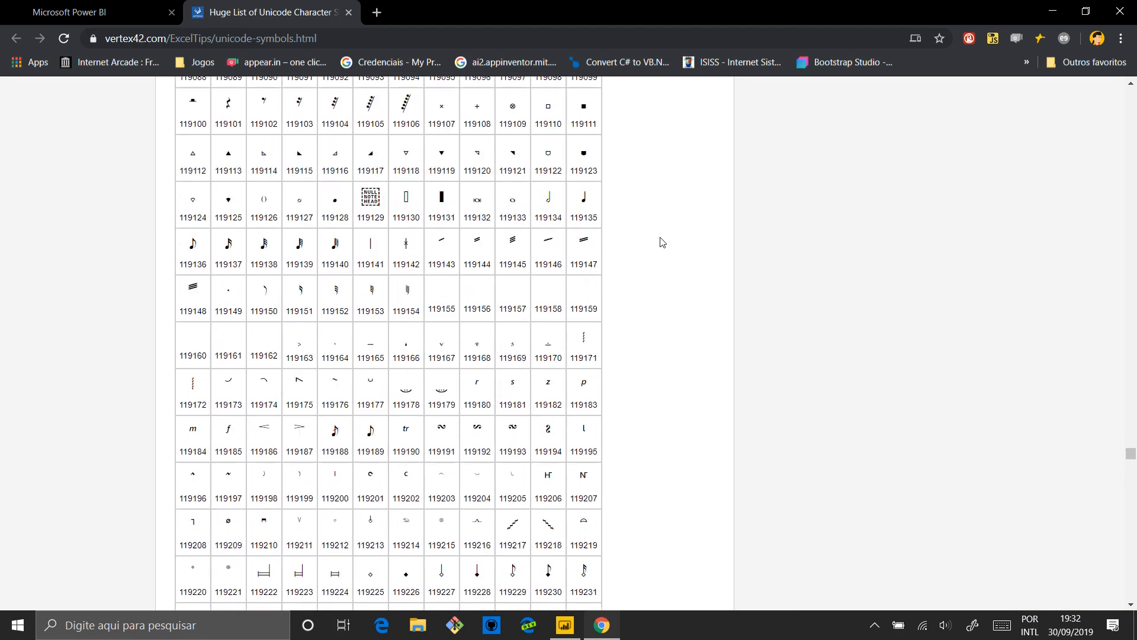
scroll(662, 303, "up", 12)
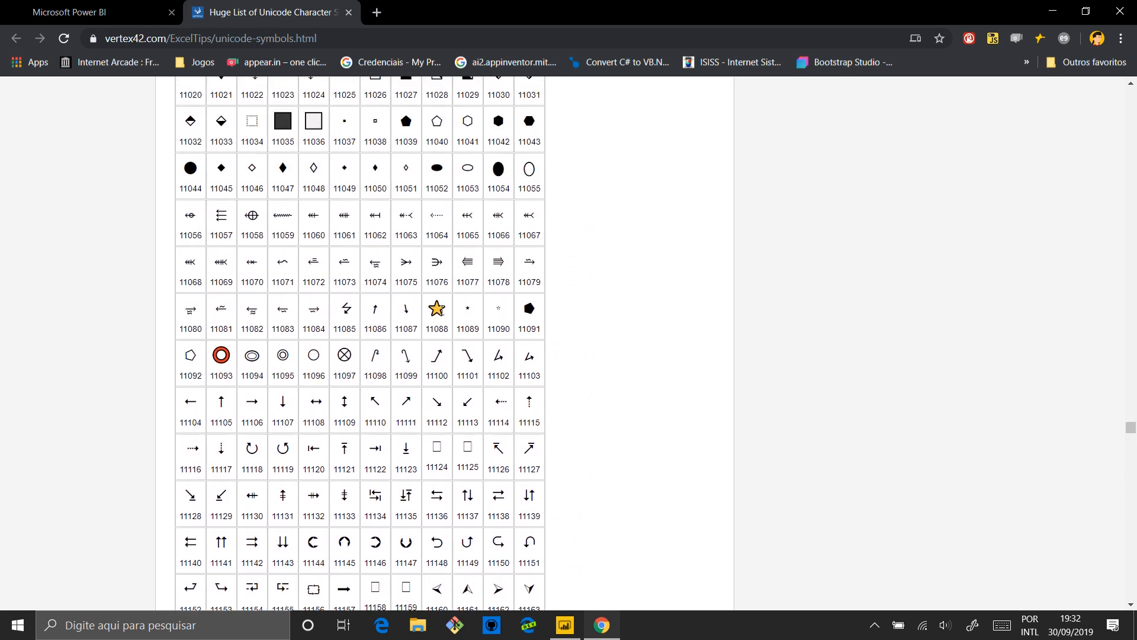
double_click(442, 309)
double_click(437, 327)
double_click(445, 303)
double_click(442, 327)
Switch to Power BI Desktop and create a measure in the dCliente table named Estrelas, starting its formula with a REPT function
left_click(565, 625)
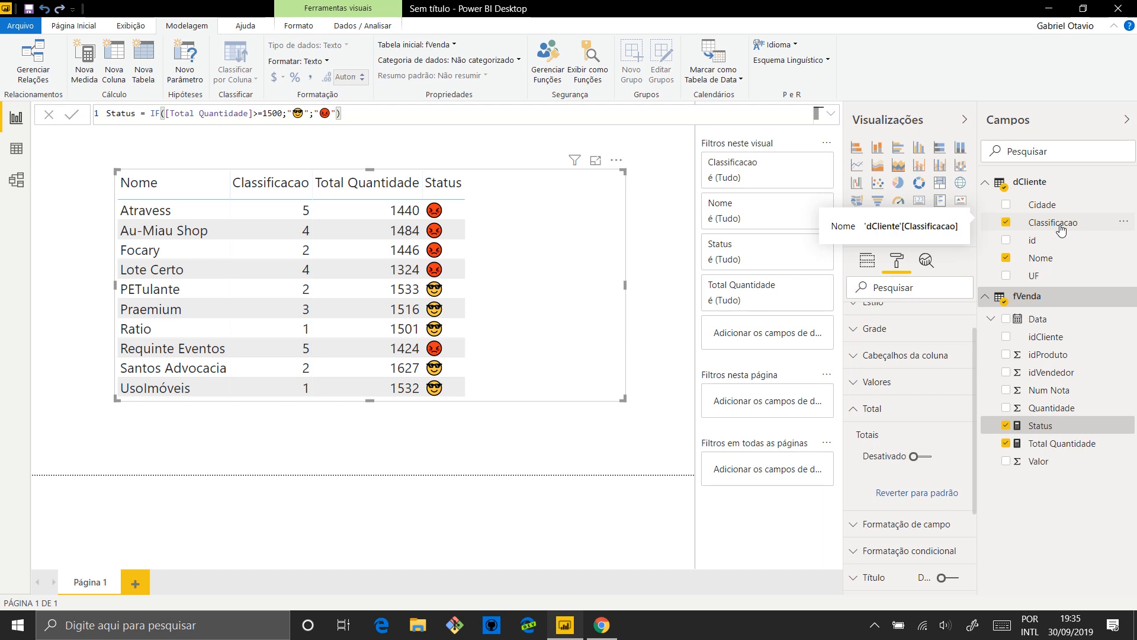
right_click(1041, 183)
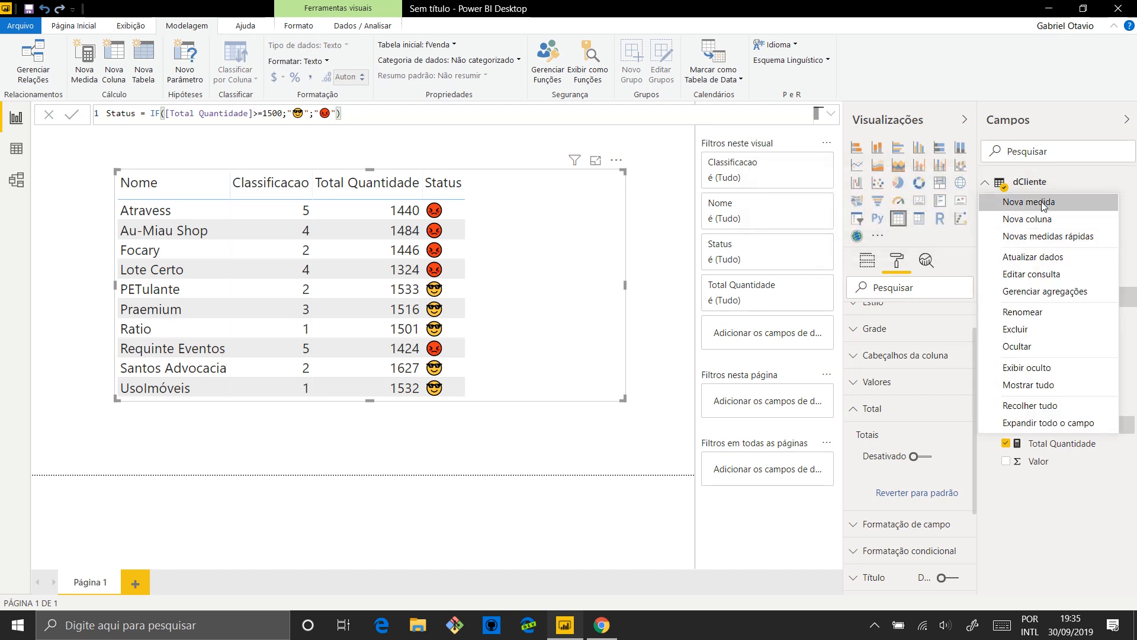
left_click(1030, 202)
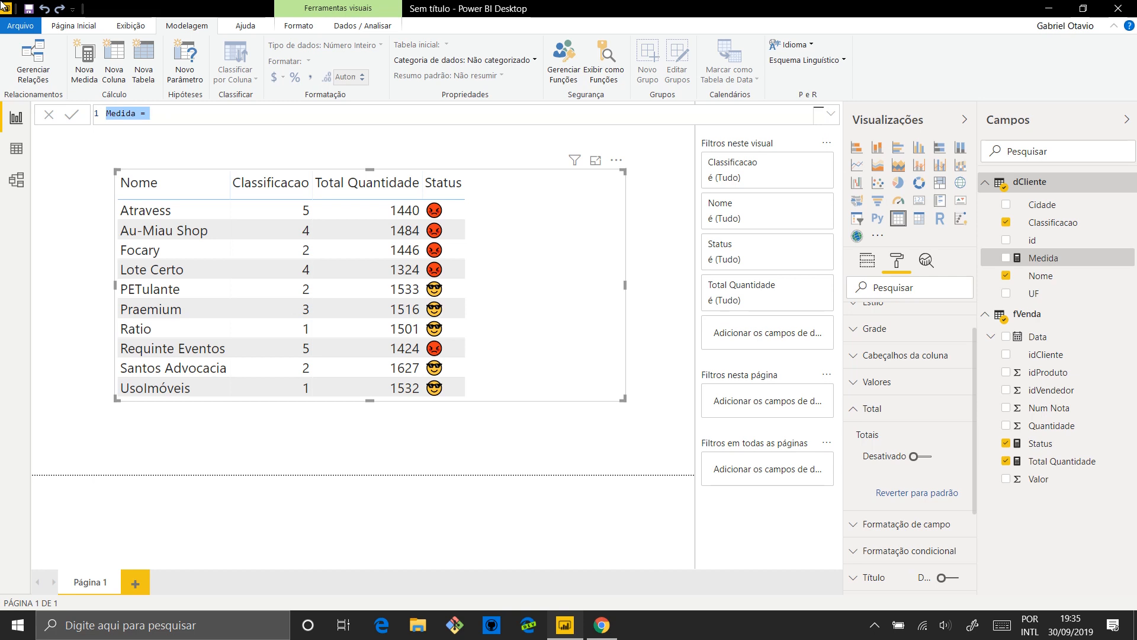
type("Estrelas=")
type("REPT")
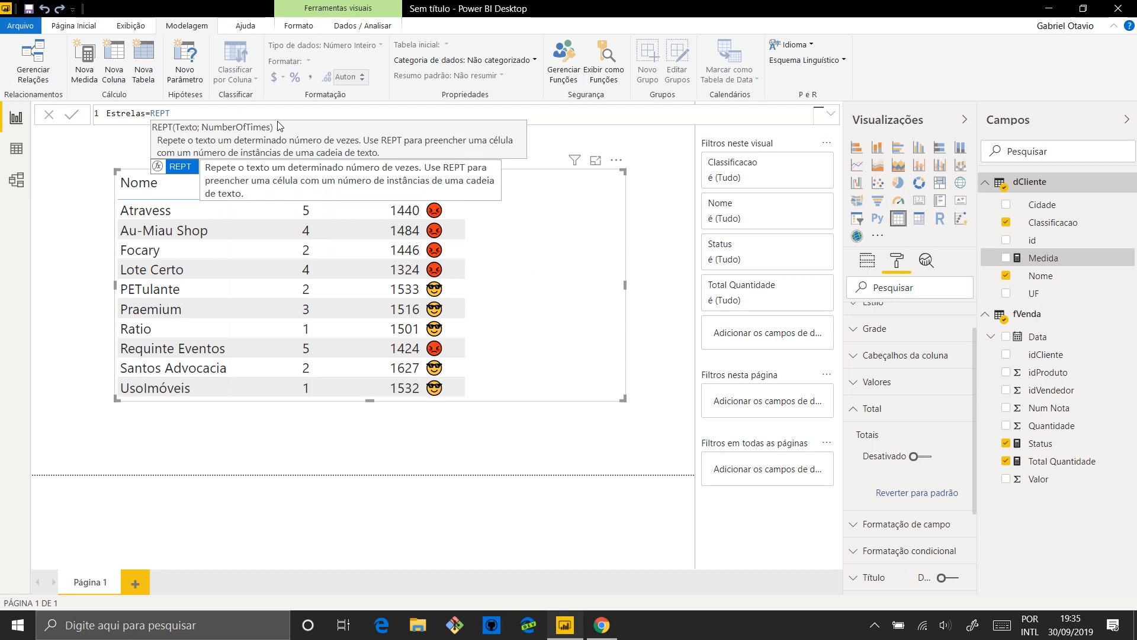
type("(")
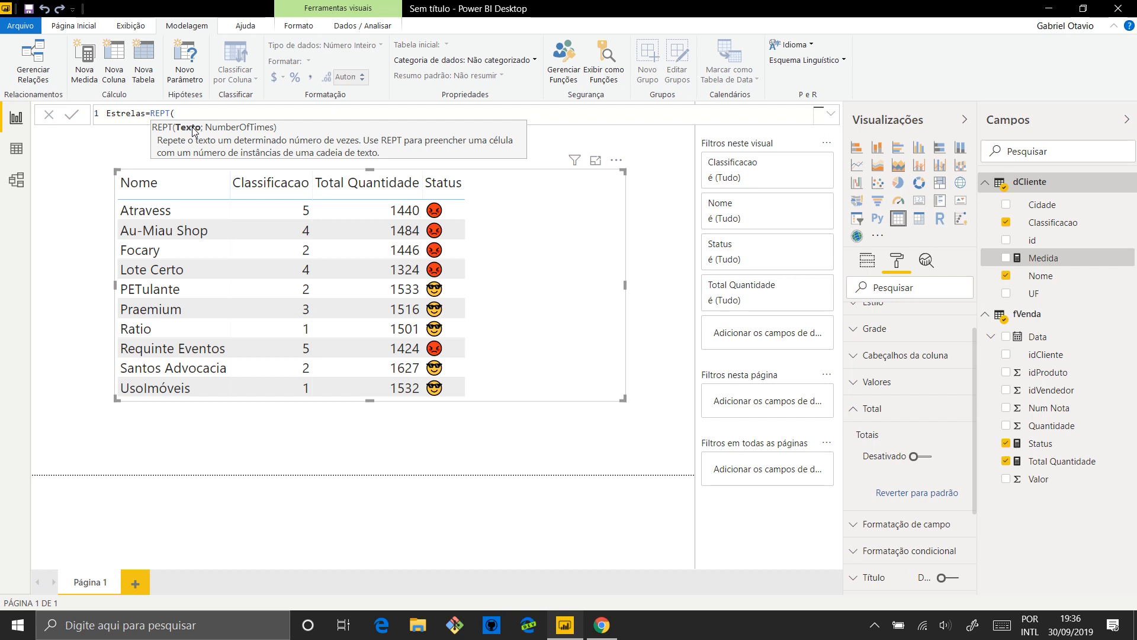
Enter UNICHAR(11088) as the REPT function's text argument, followed by the semicolon separator
type("u")
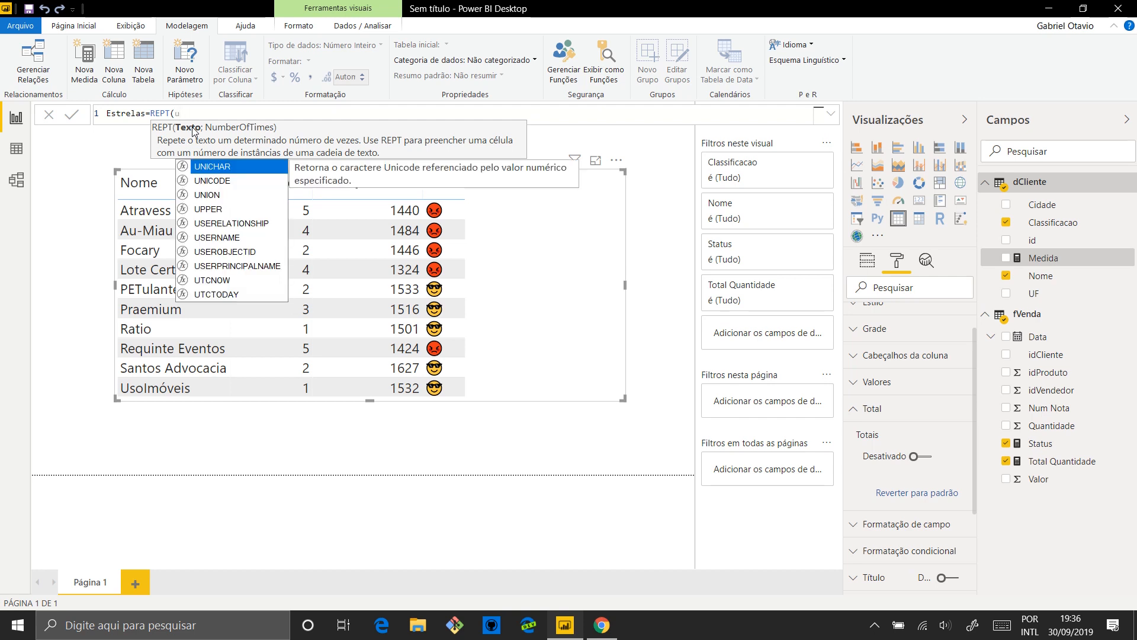
key("BackSpace")
type("UNI")
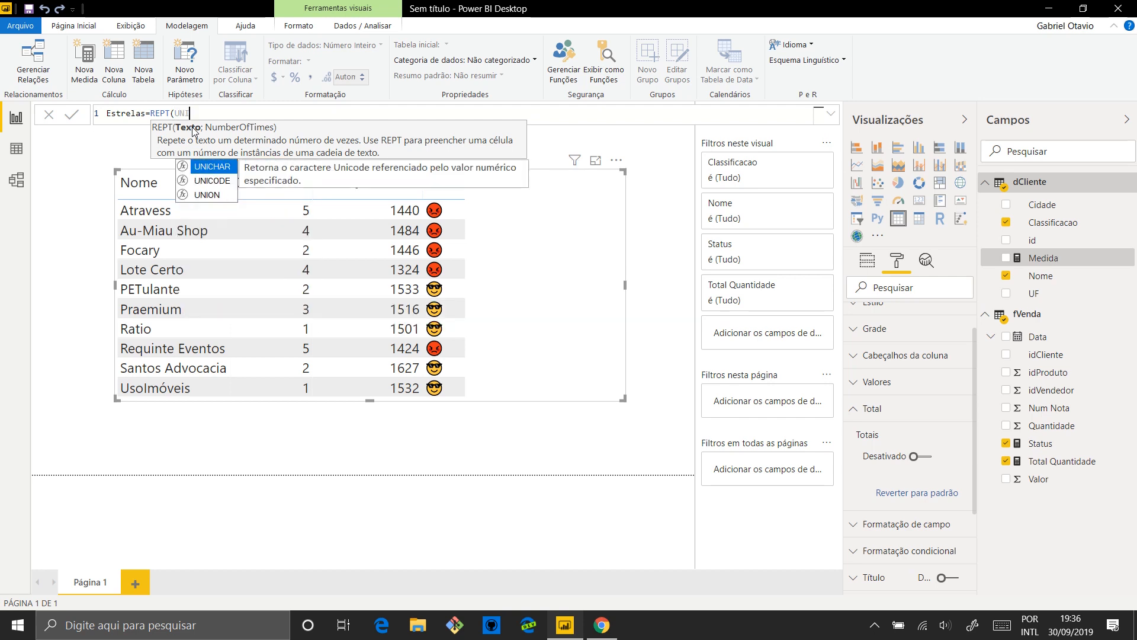
key("Tab")
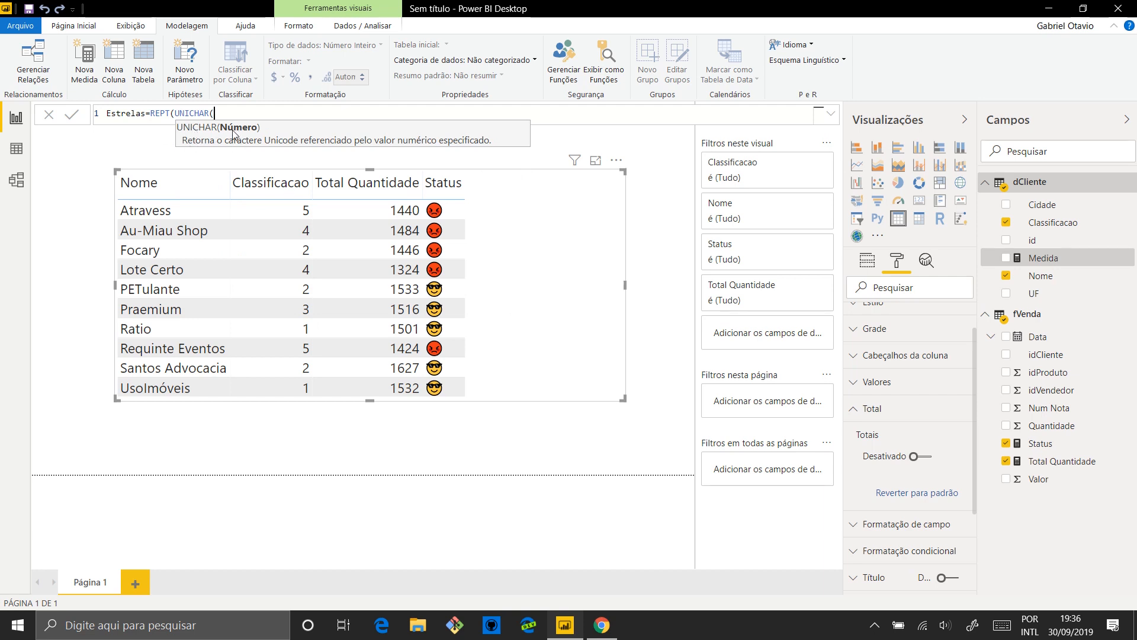
type("11088)")
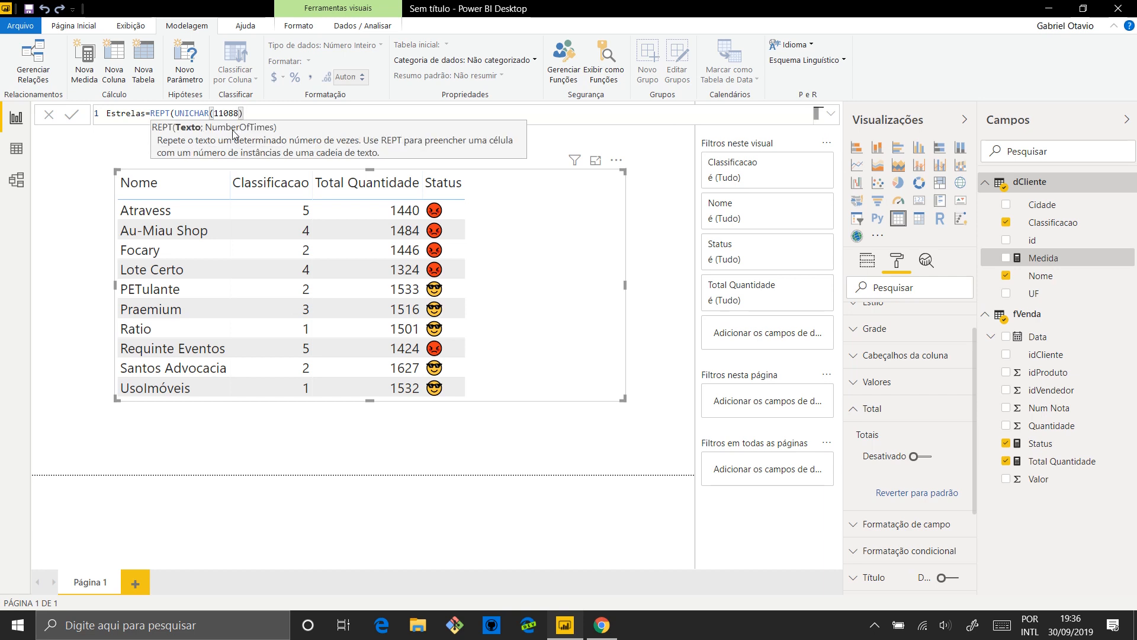
double_click(226, 113)
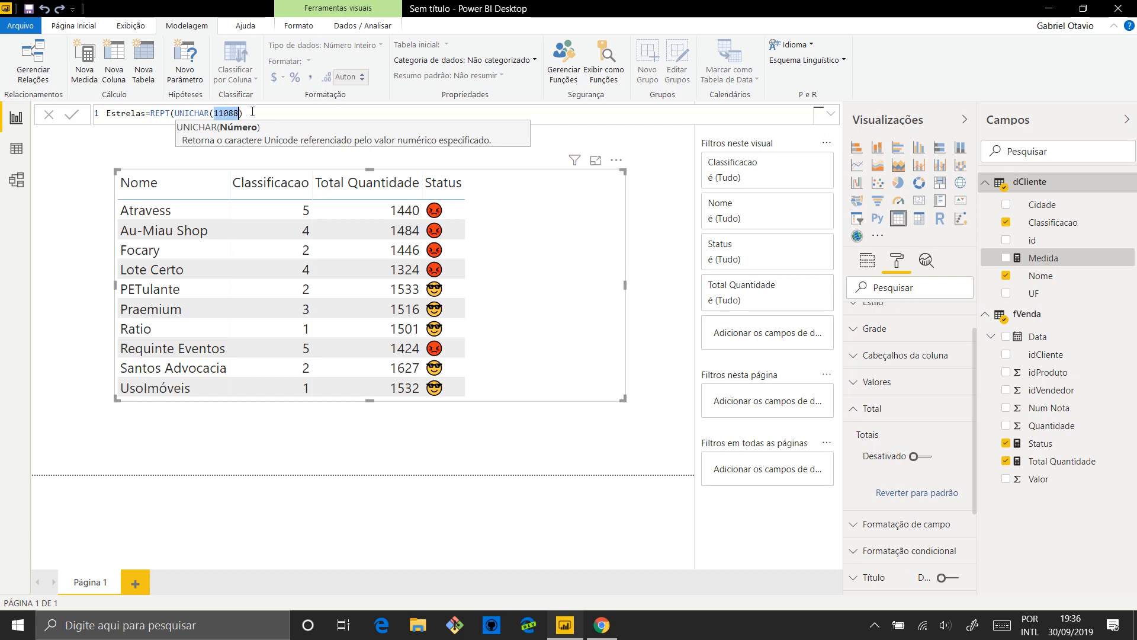
left_click(253, 111)
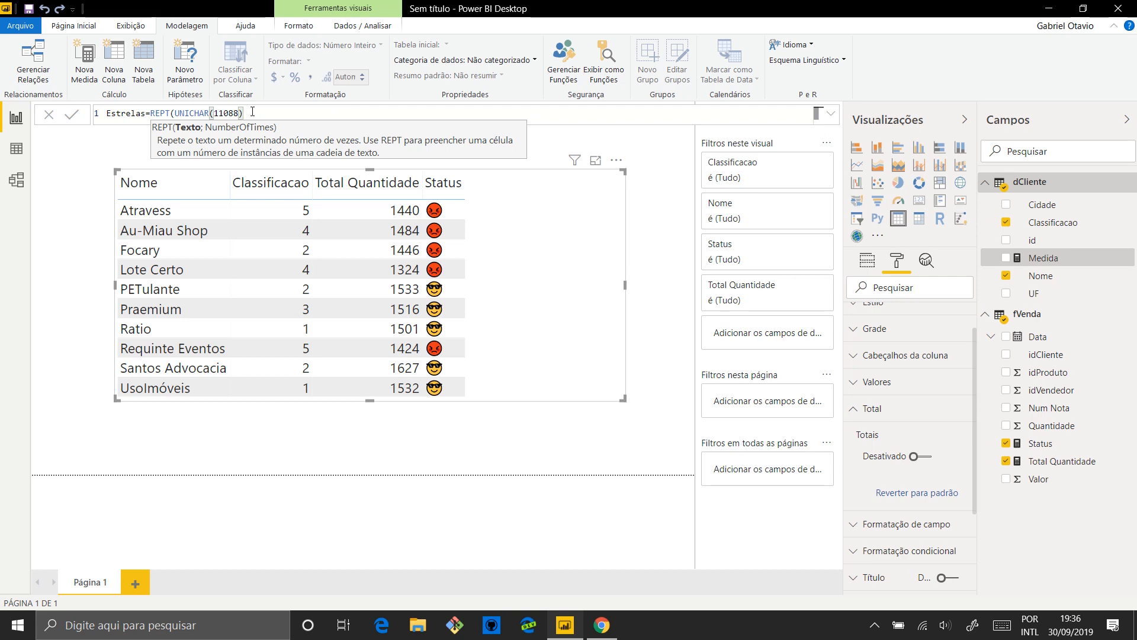
type(";")
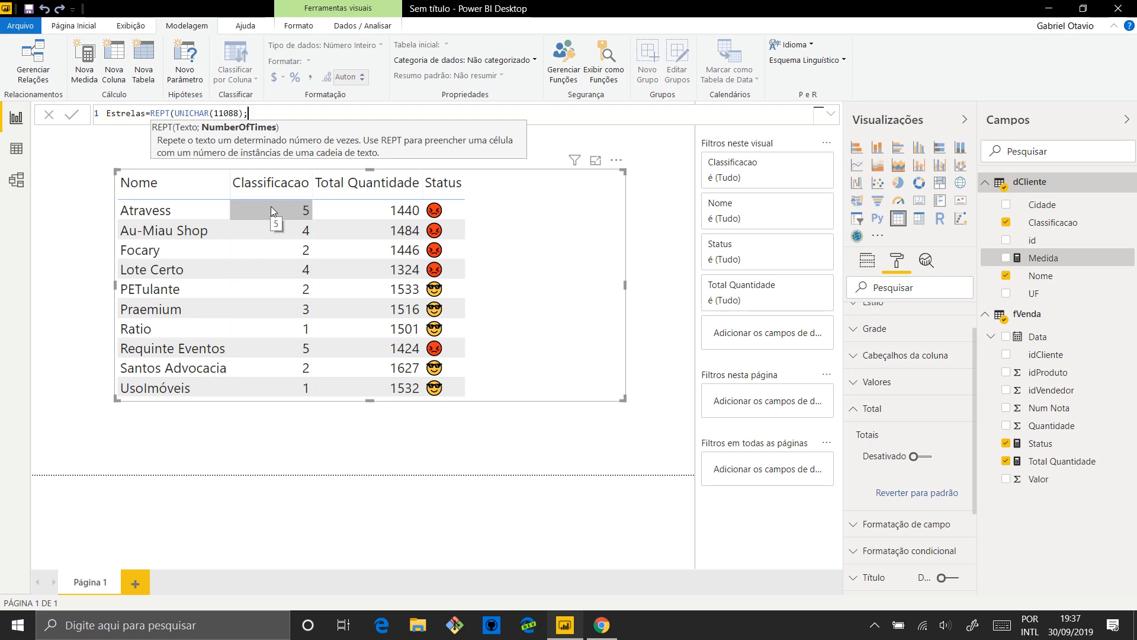
type("D")
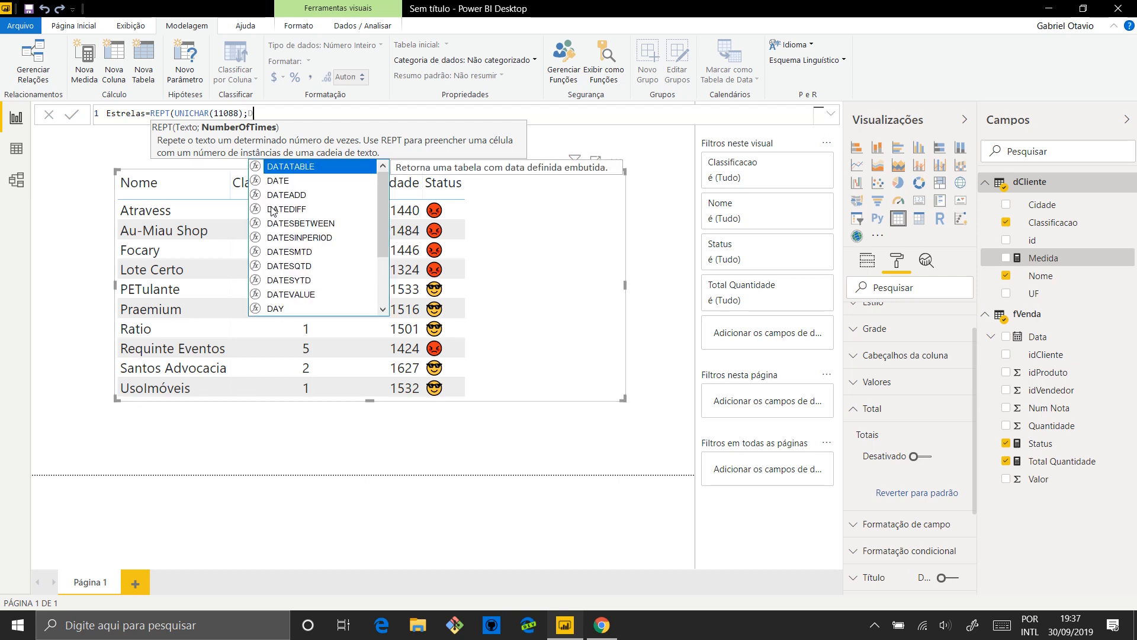
key("BackSpace")
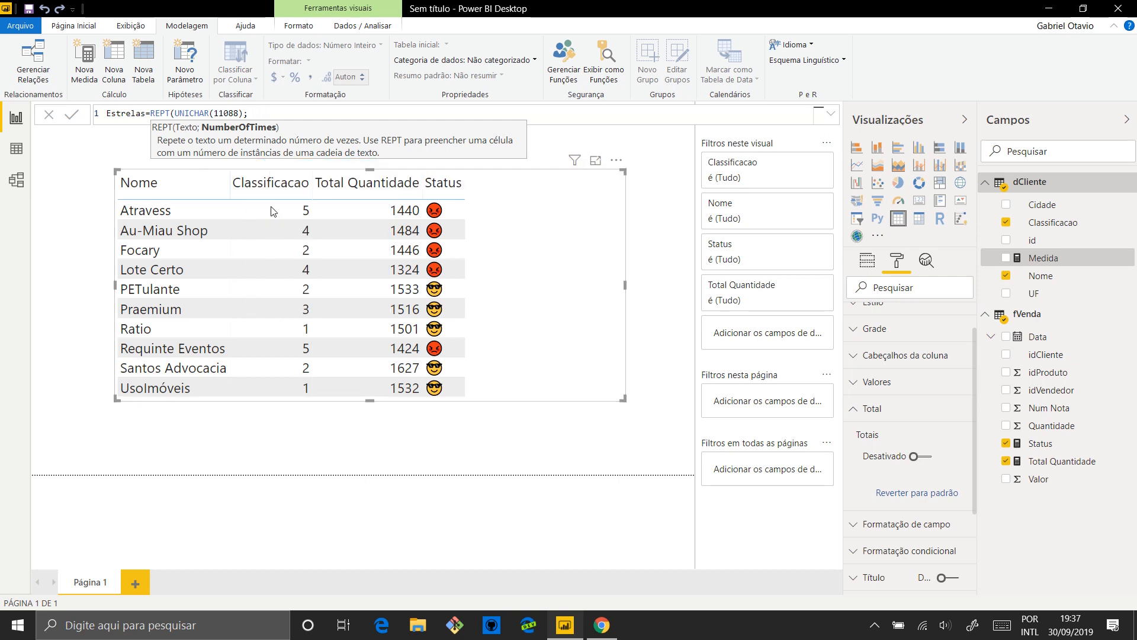
type("dc")
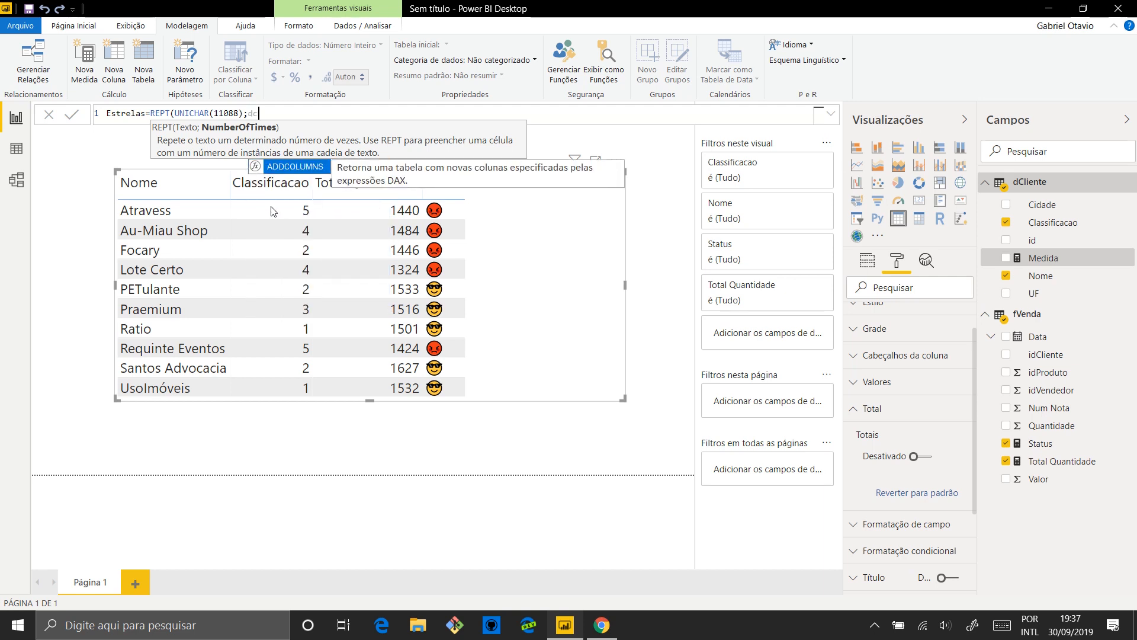
key("BackSpace")
key("BackSpace")
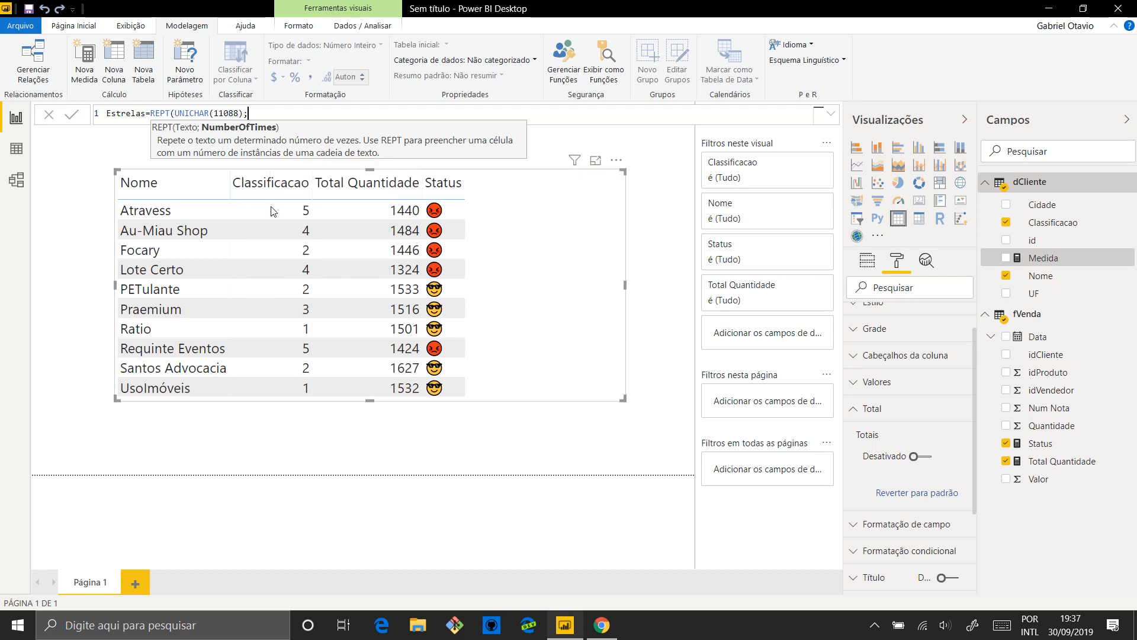
Enter MAX(dCliente[Classificacao]) as the REPT function's number of repetitions
type("MAX(")
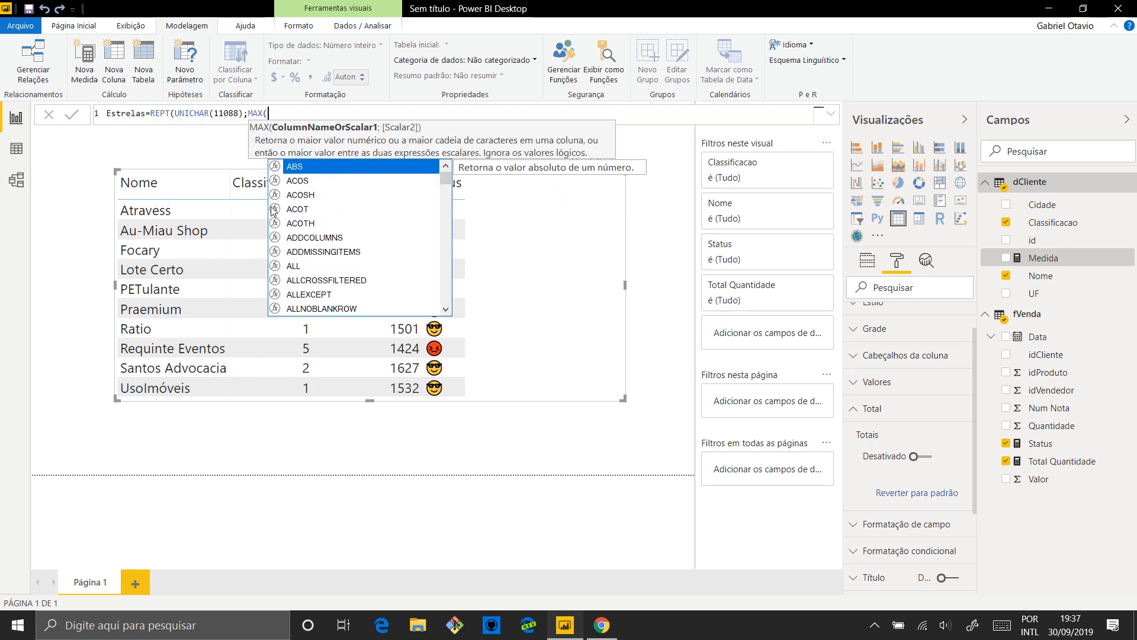
type("dc")
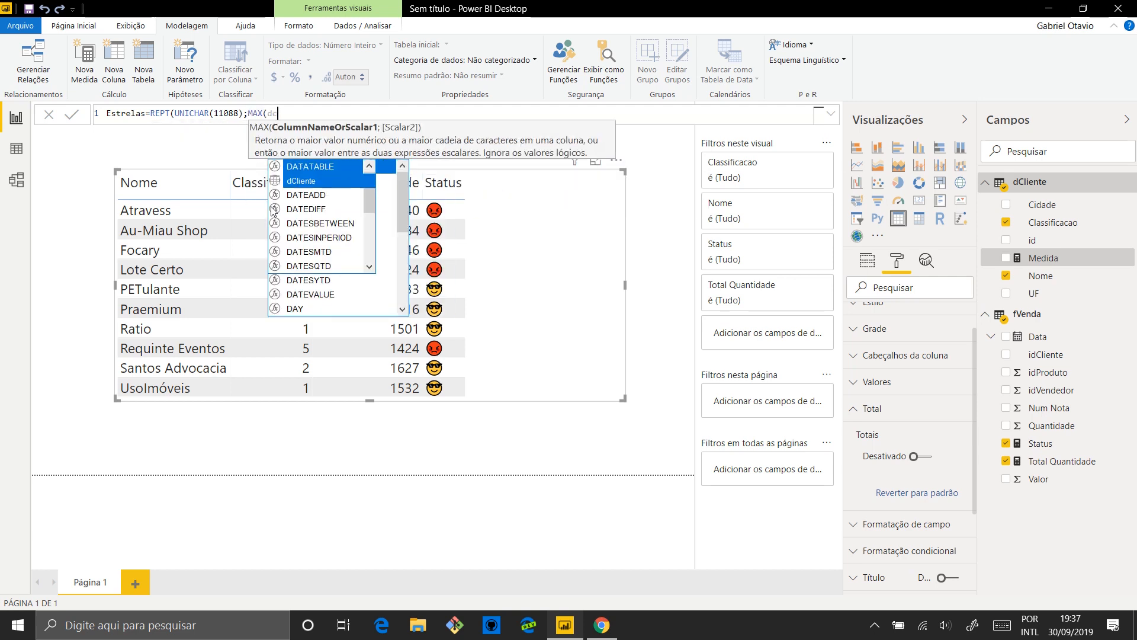
type("li")
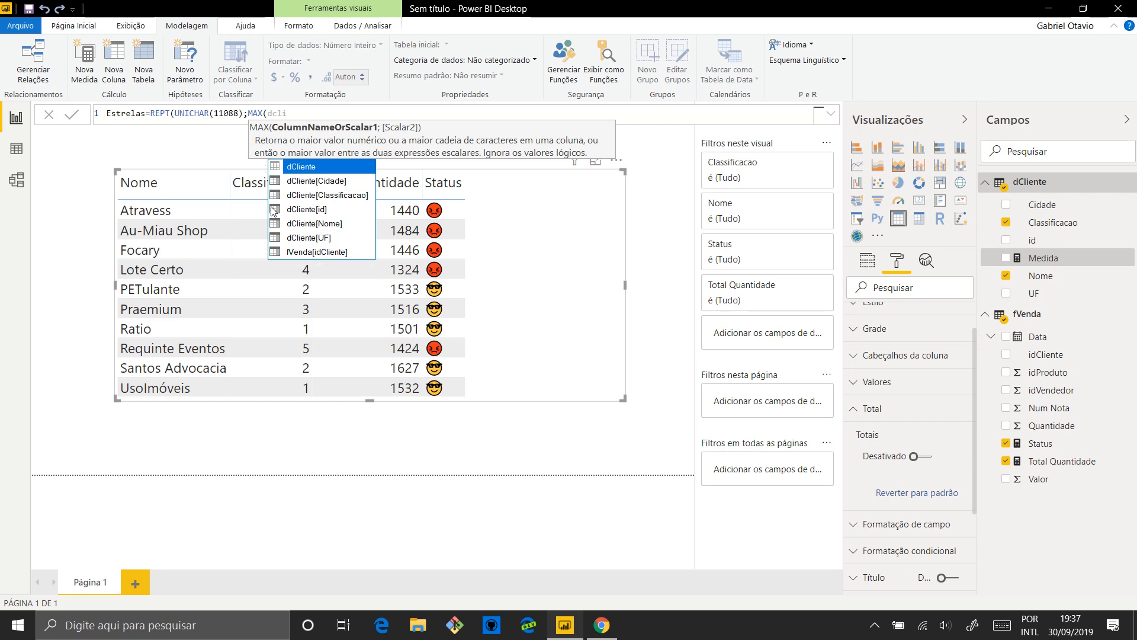
key("Down")
key("Down")
key("Down")
key("Down")
key("Down")
key("Up")
key("Up")
key("Up")
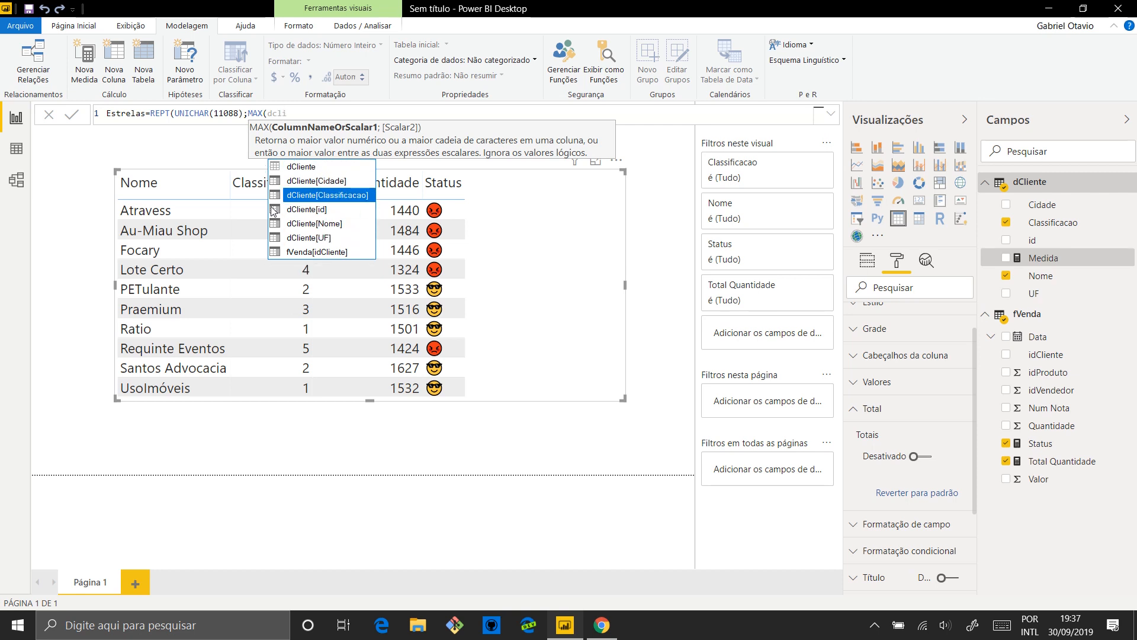
key("Tab")
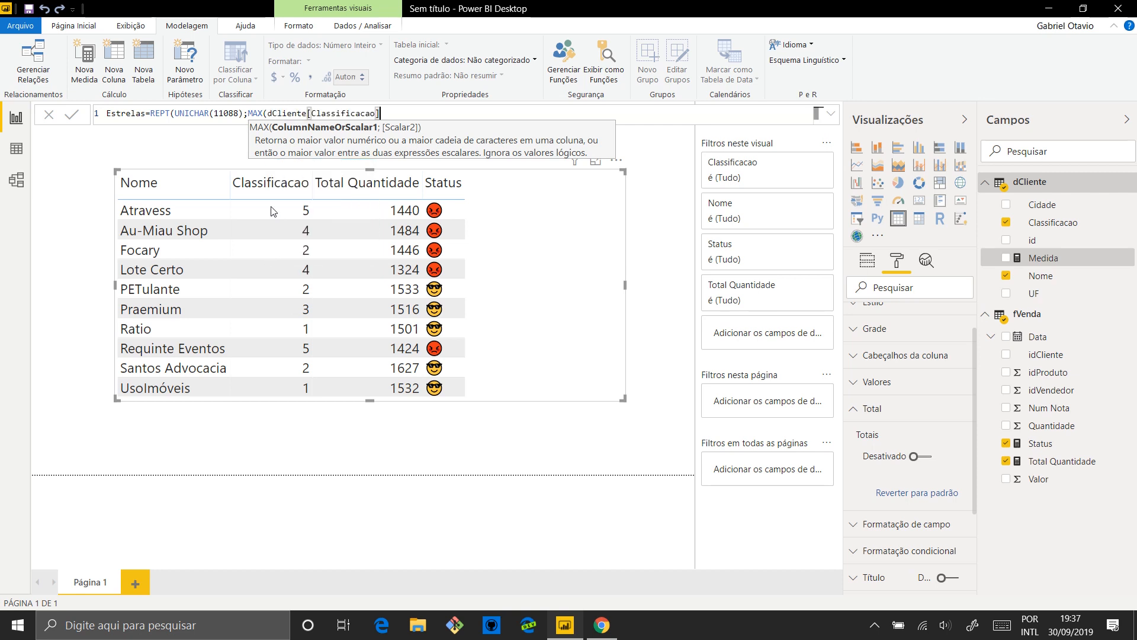
type(")")
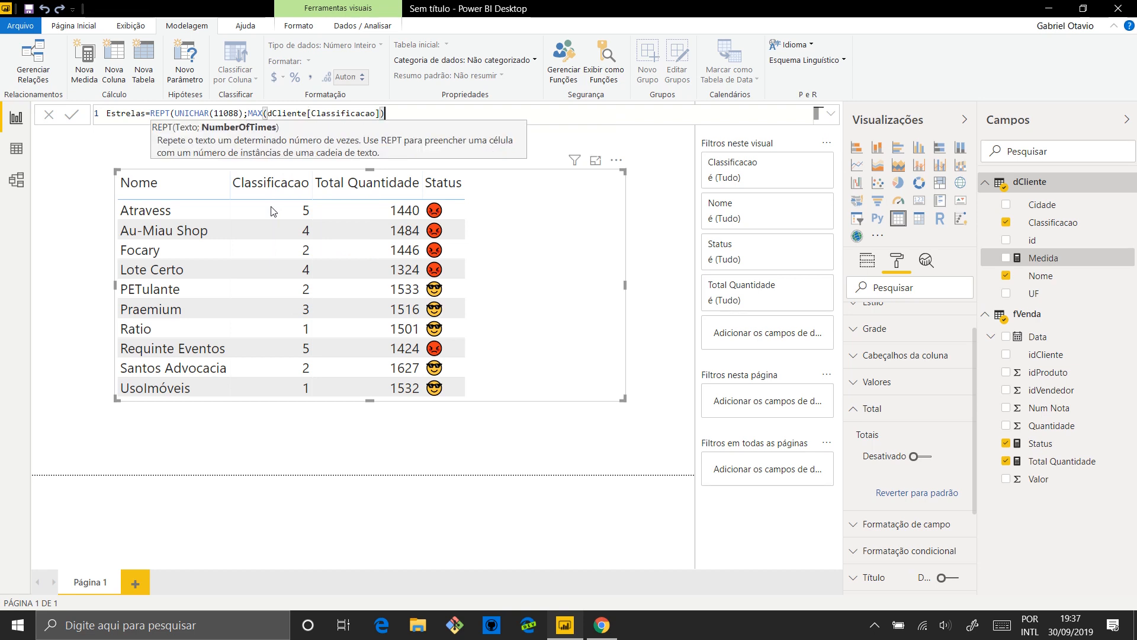
Complete the Estrelas formula with the REPT function's closing parenthesis and commit the measure
triple_click(253, 108)
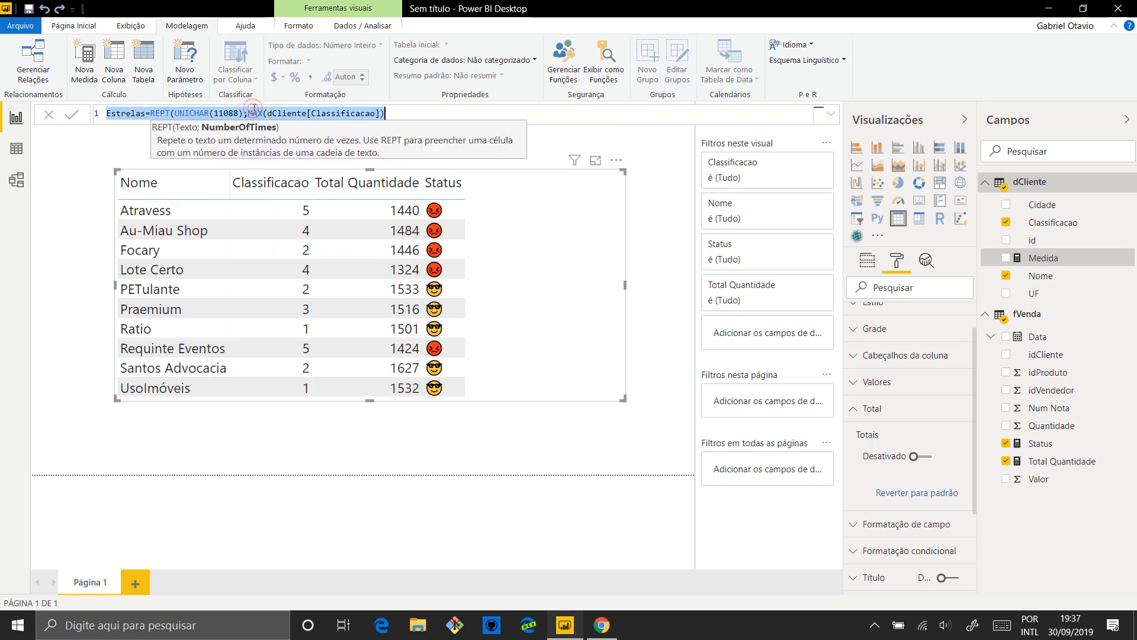
left_click(254, 110)
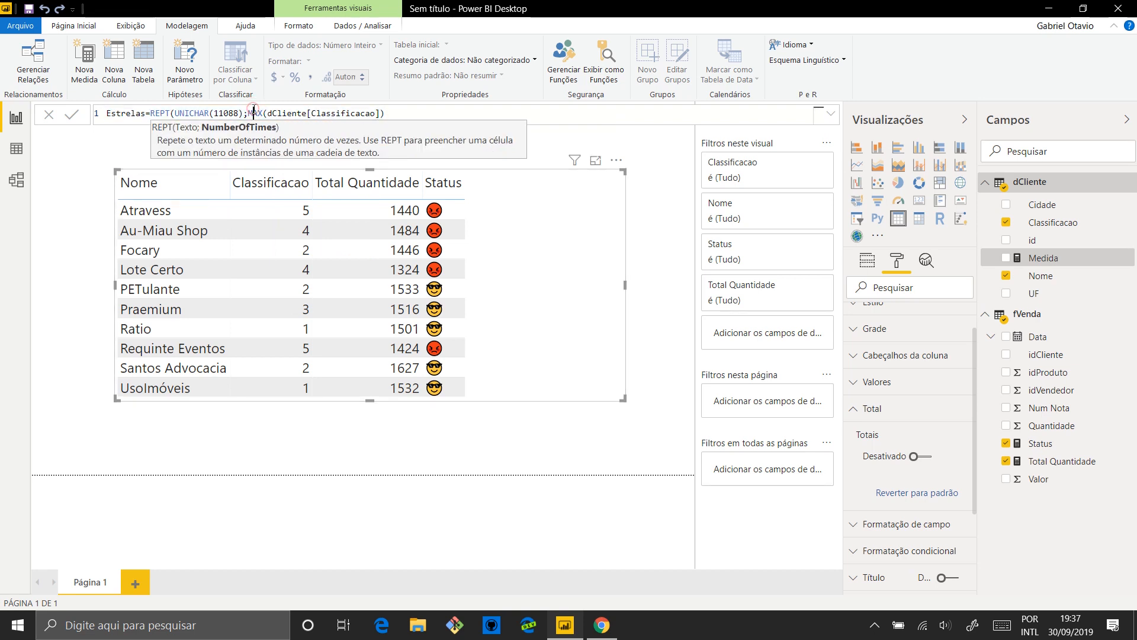
left_click(402, 113)
type(")")
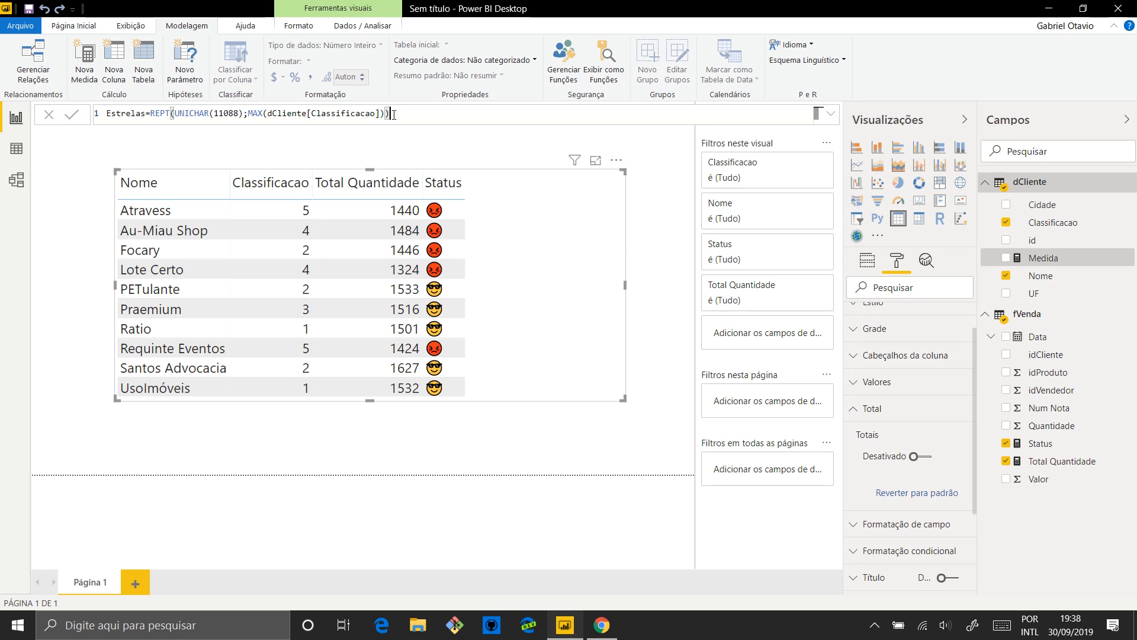
key("Return")
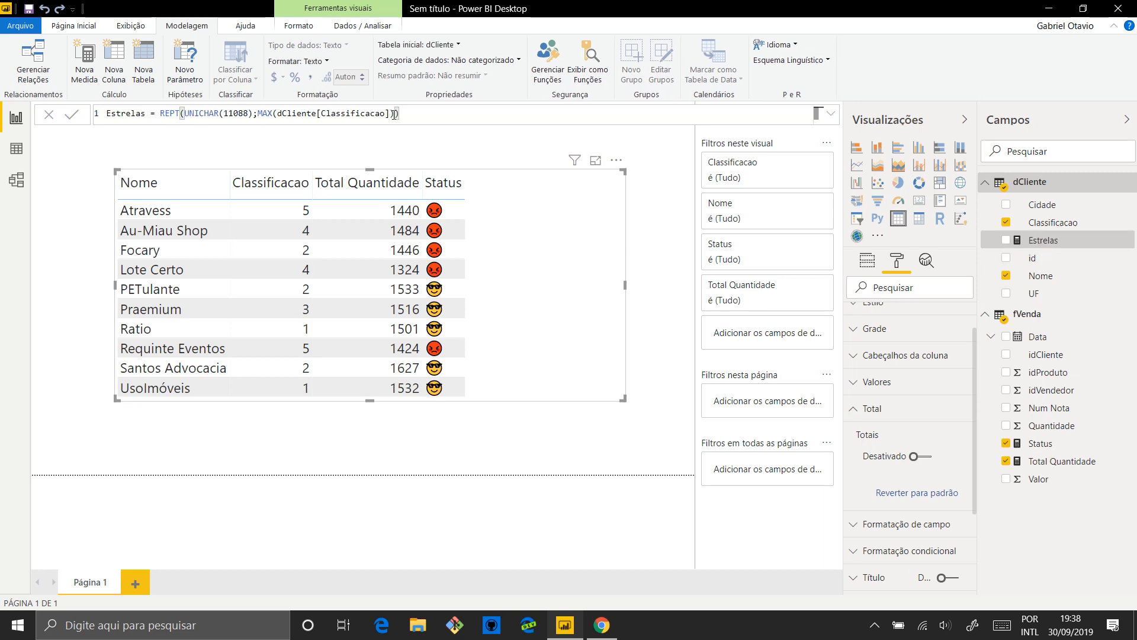
Add the Estrelas measure to the client table visual and narrow the visual to fit its columns
left_click(1005, 222)
left_click_drag(1042, 241, 566, 280)
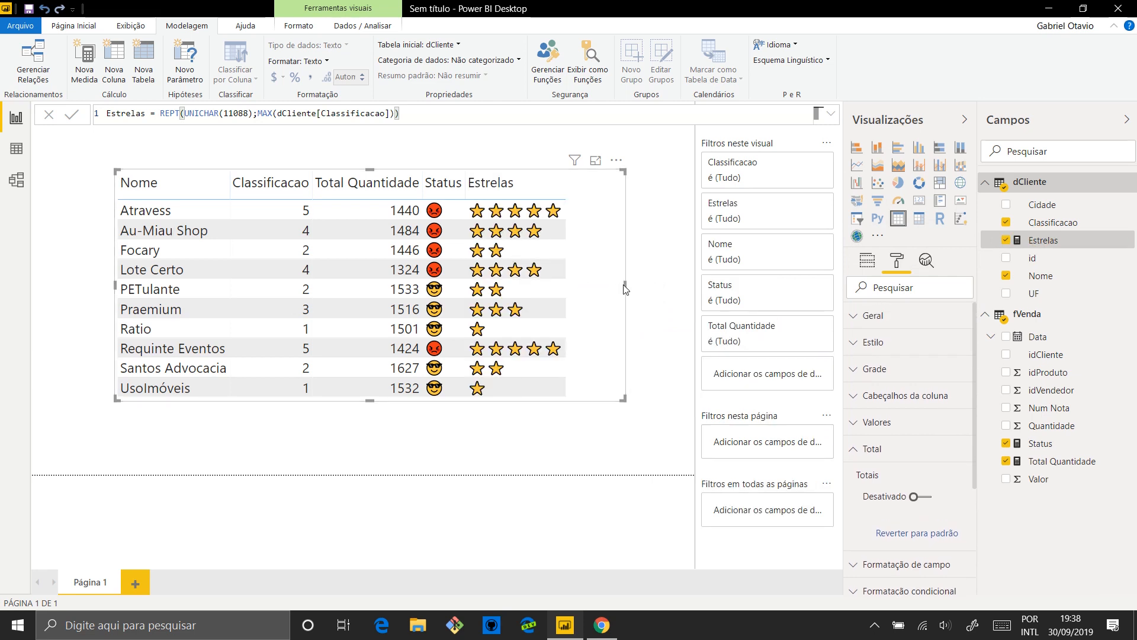
left_click_drag(625, 289, 573, 288)
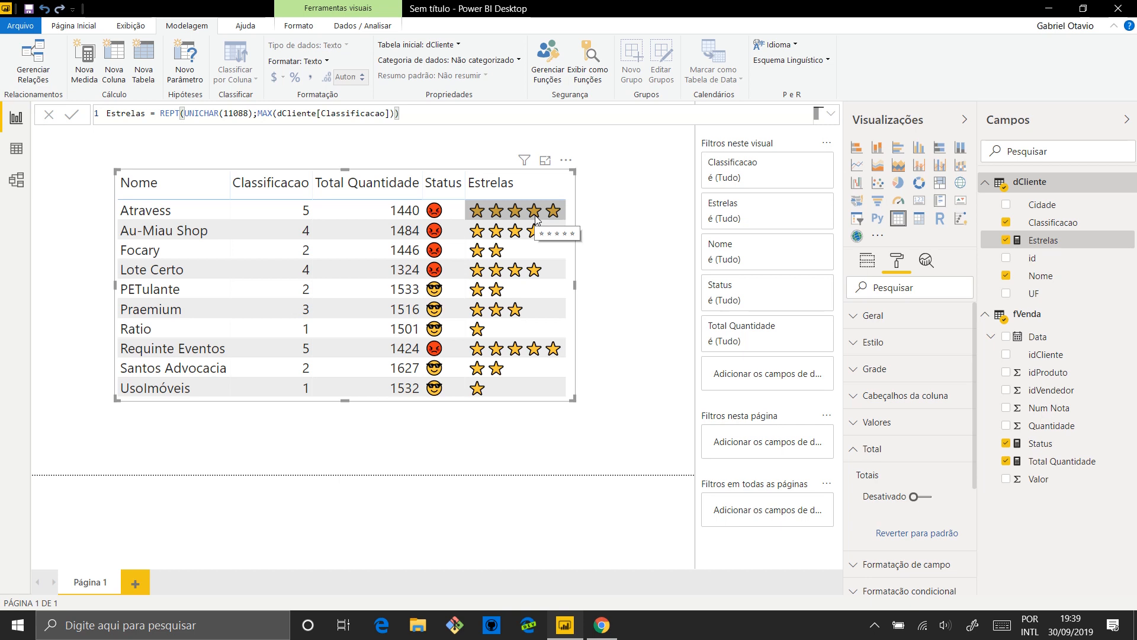
left_click(77, 169)
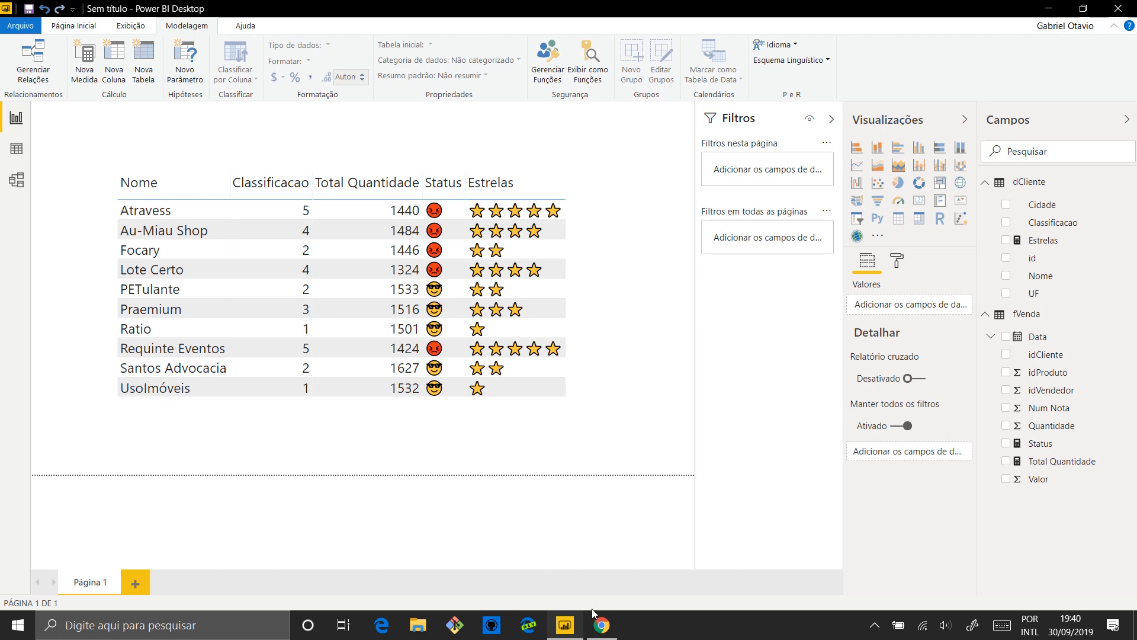
Switch to Chrome and open the idunasoft.com/boletim newsletter sign-up page in a new tab
left_click(601, 624)
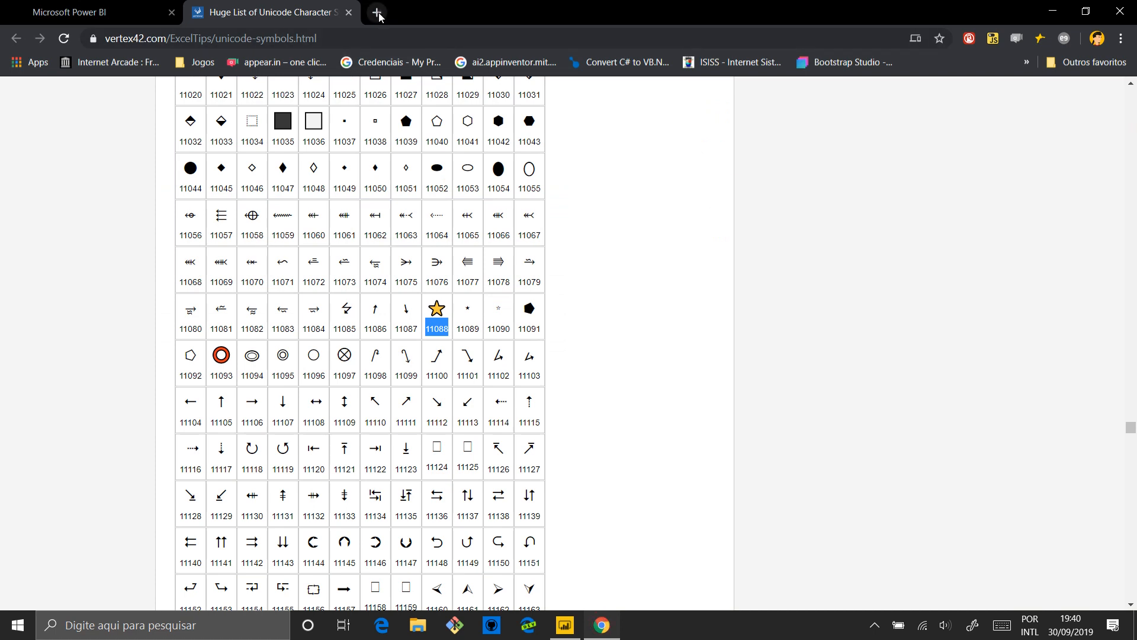
left_click(376, 13)
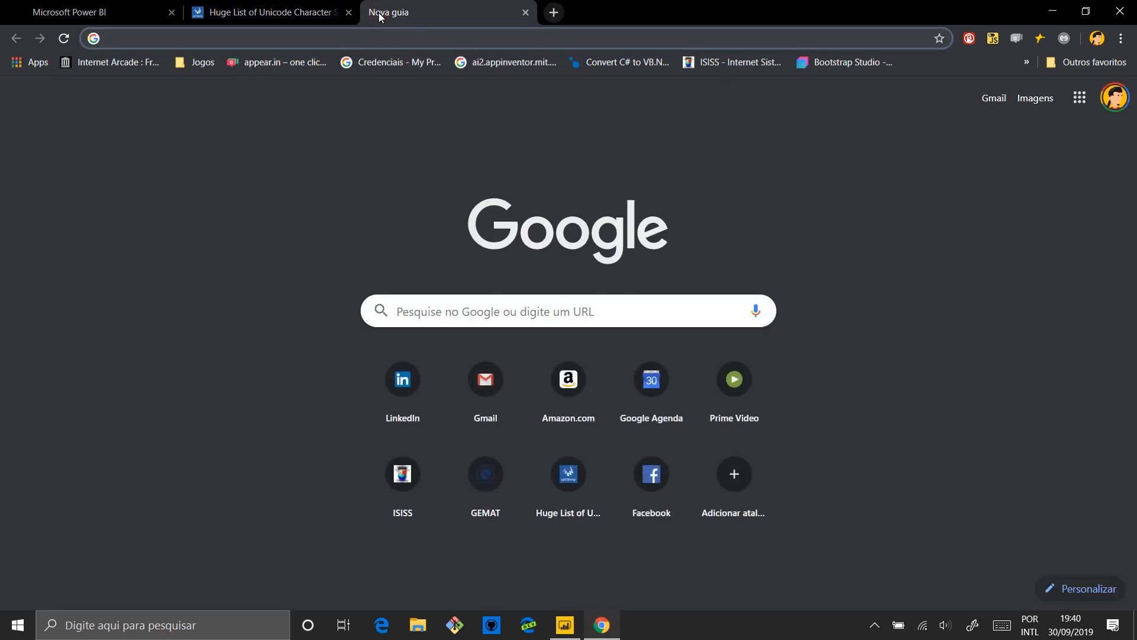
type("idu")
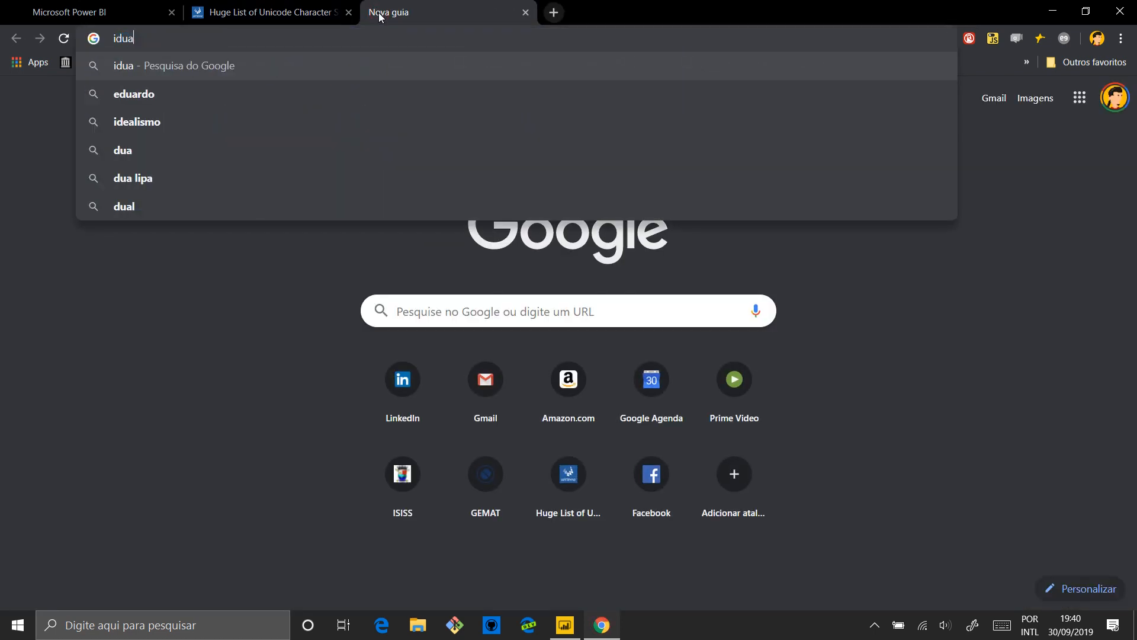
type("na")
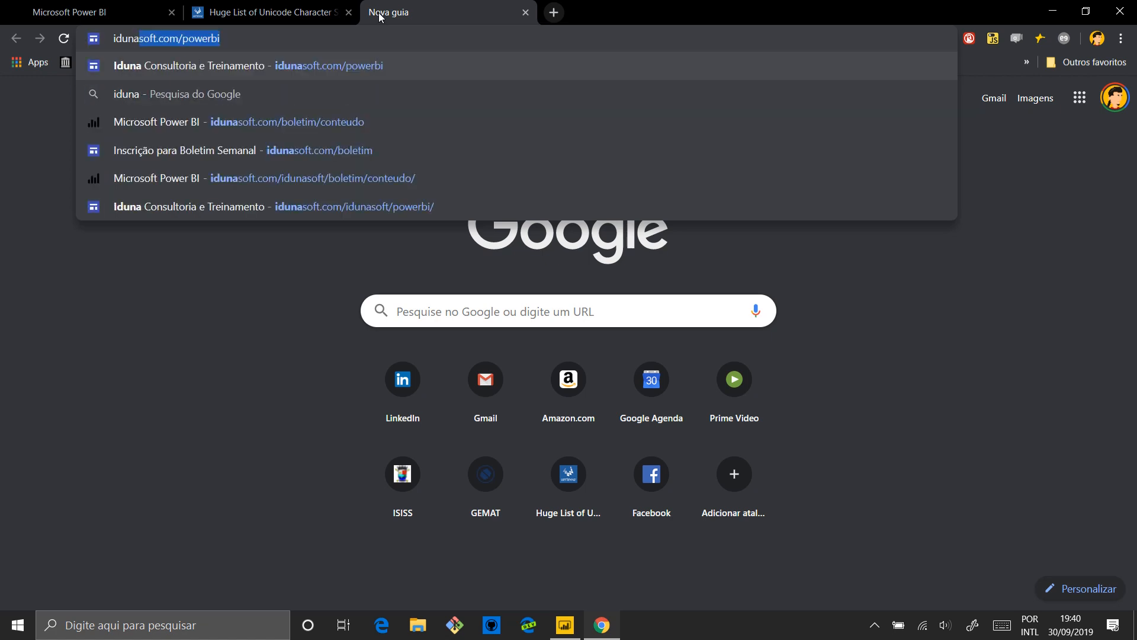
type("soft.com/bole")
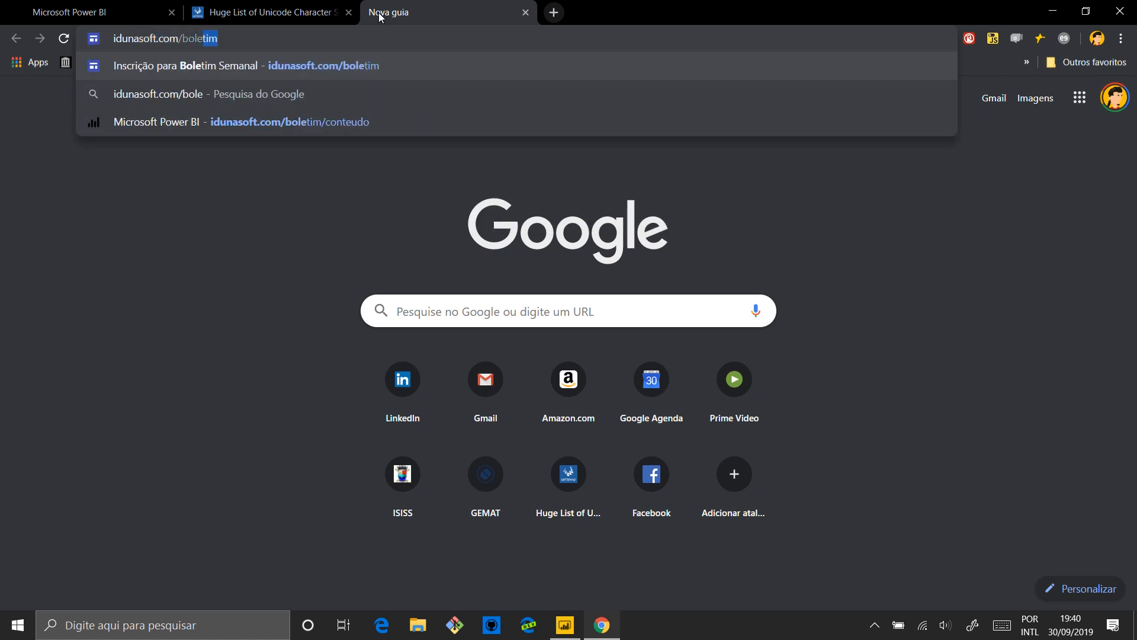
key("Return")
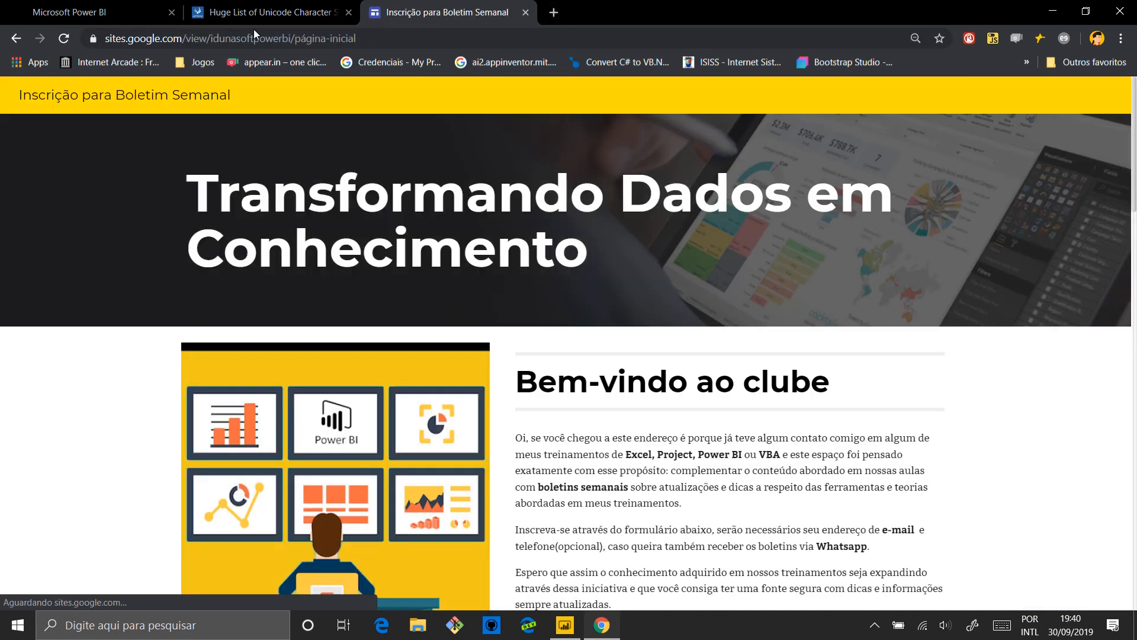
Examine the newsletter page's welcome text and its sign-up form fields for name, e-mail and mobile phone
scroll(557, 422, "down", 5)
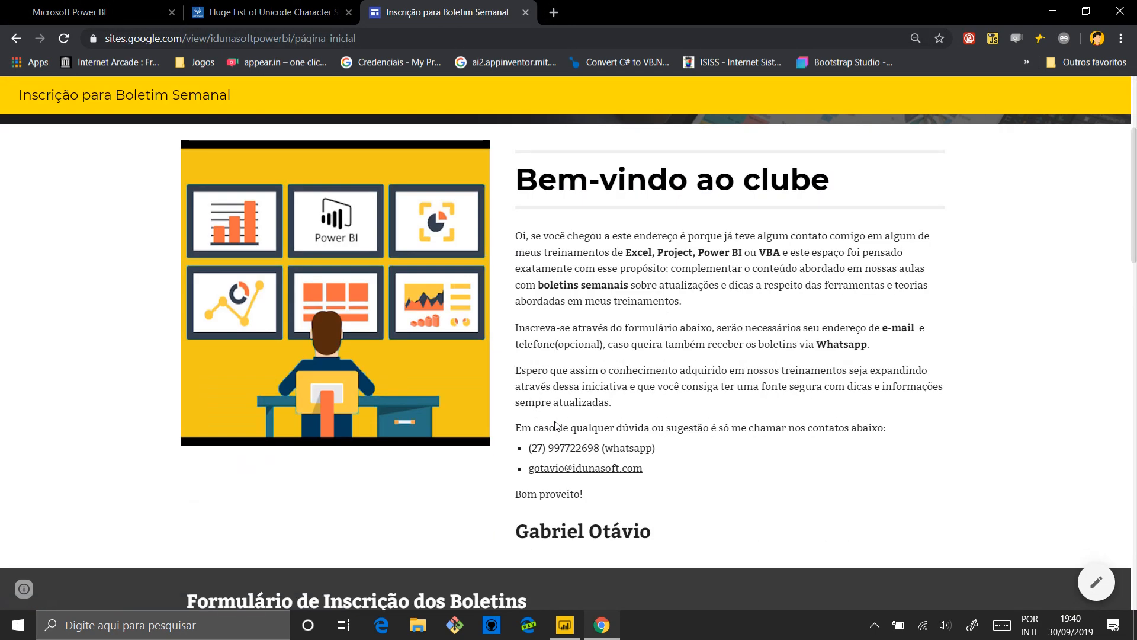
scroll(704, 398, "down", 10)
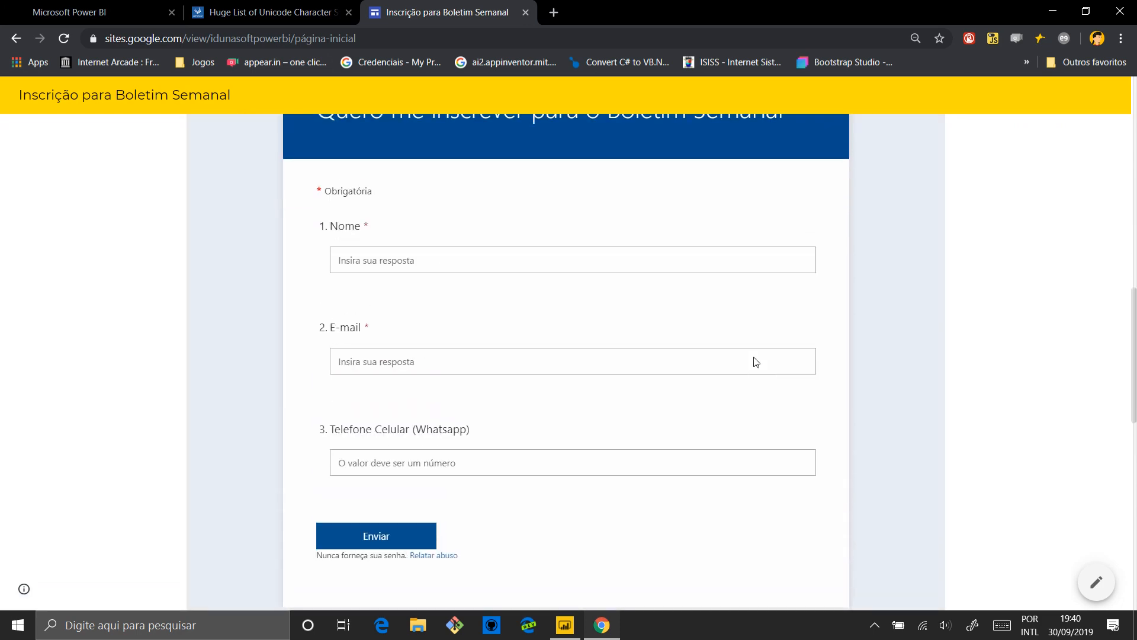
left_click(365, 363)
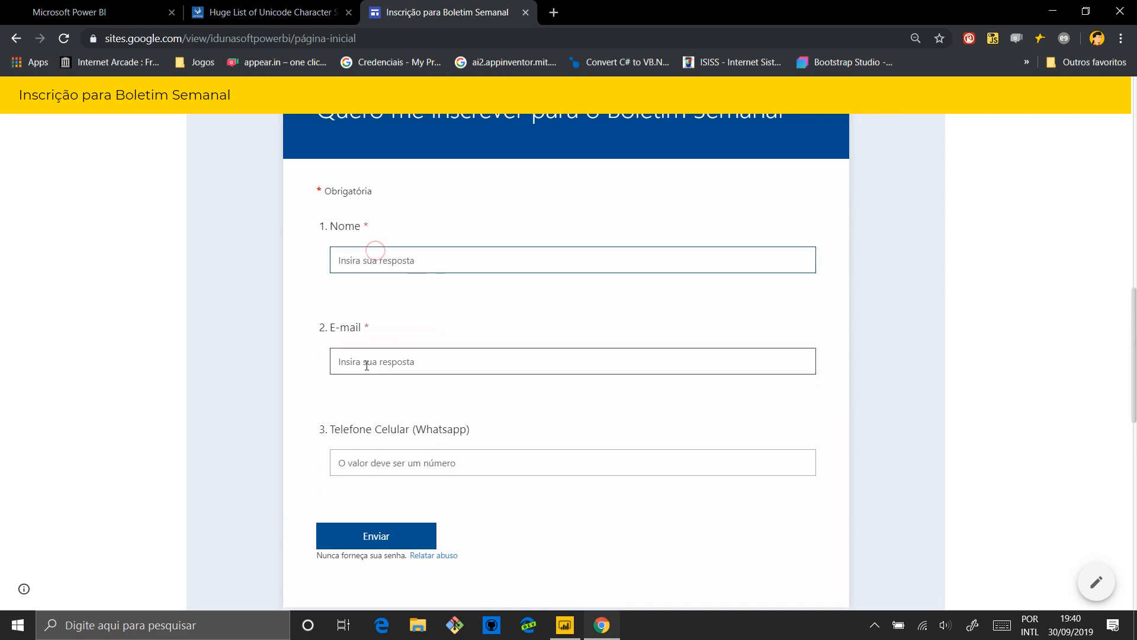
left_click(398, 462)
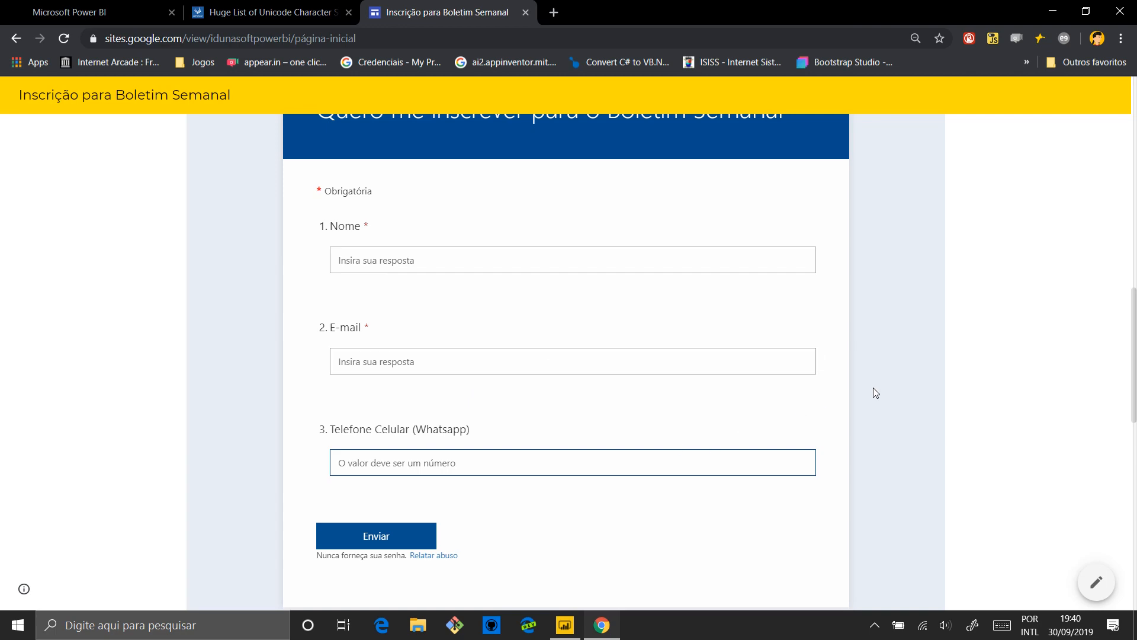
scroll(821, 408, "down", 2)
scroll(822, 409, "up", 15)
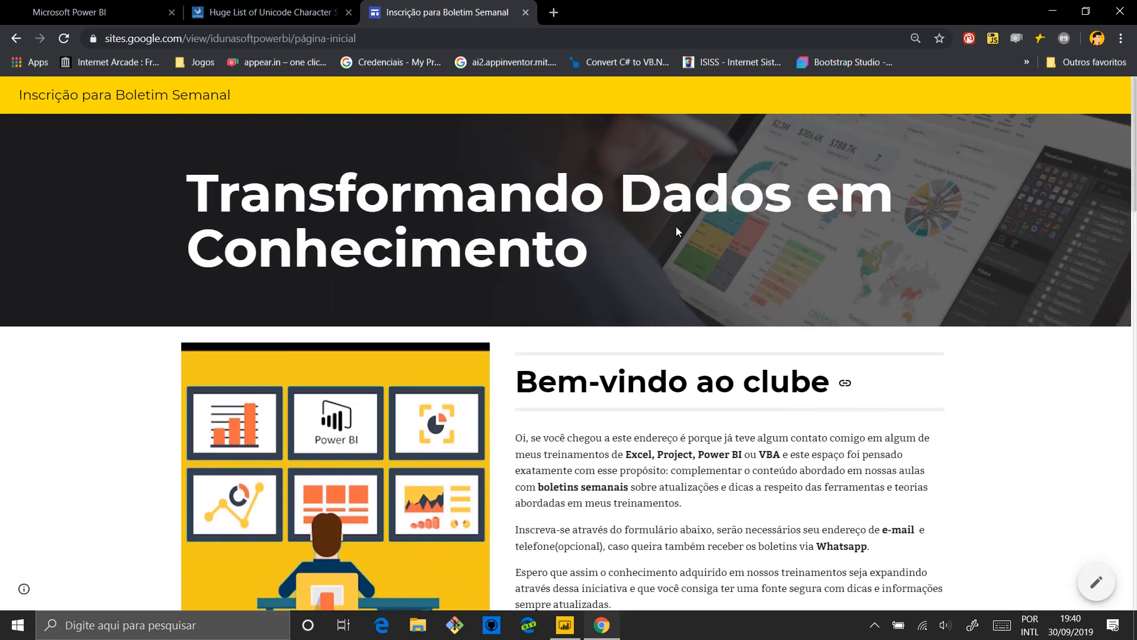
Enter idunasoft.com/boletim as the web address and select the whole address to highlight it
left_click(446, 36)
type("idunasoft.com/")
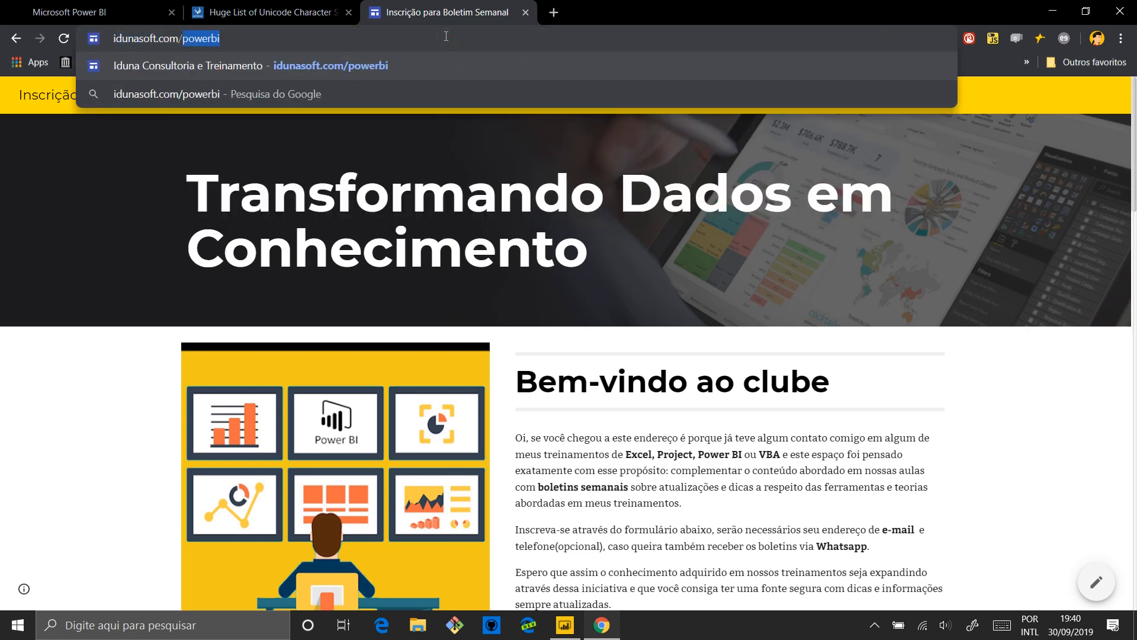
type("boletim")
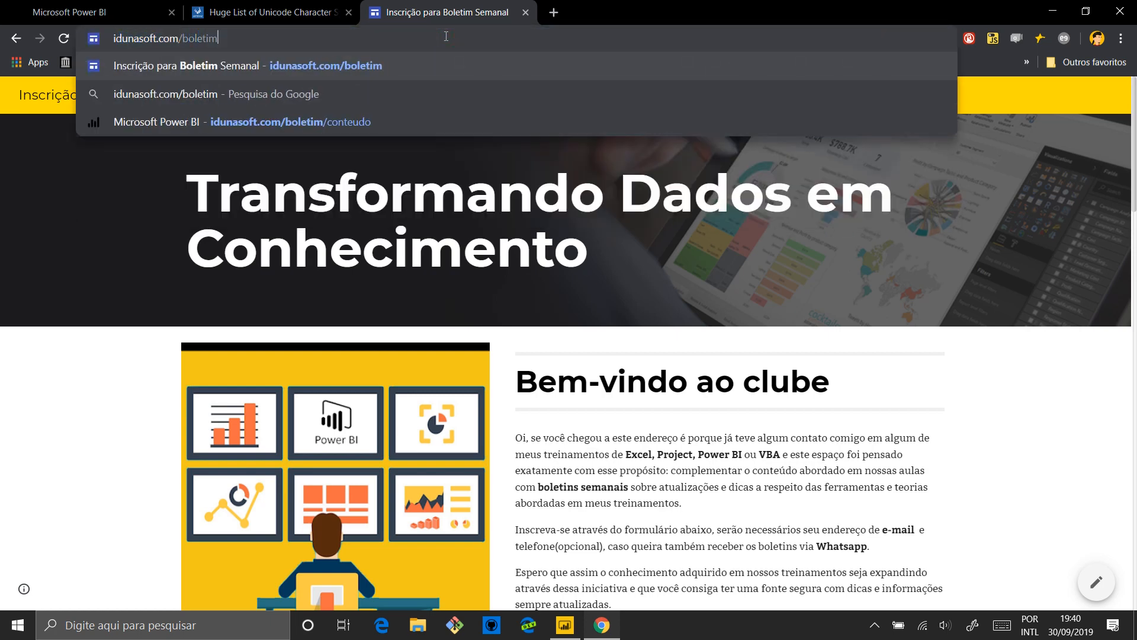
key("ctrl+a")
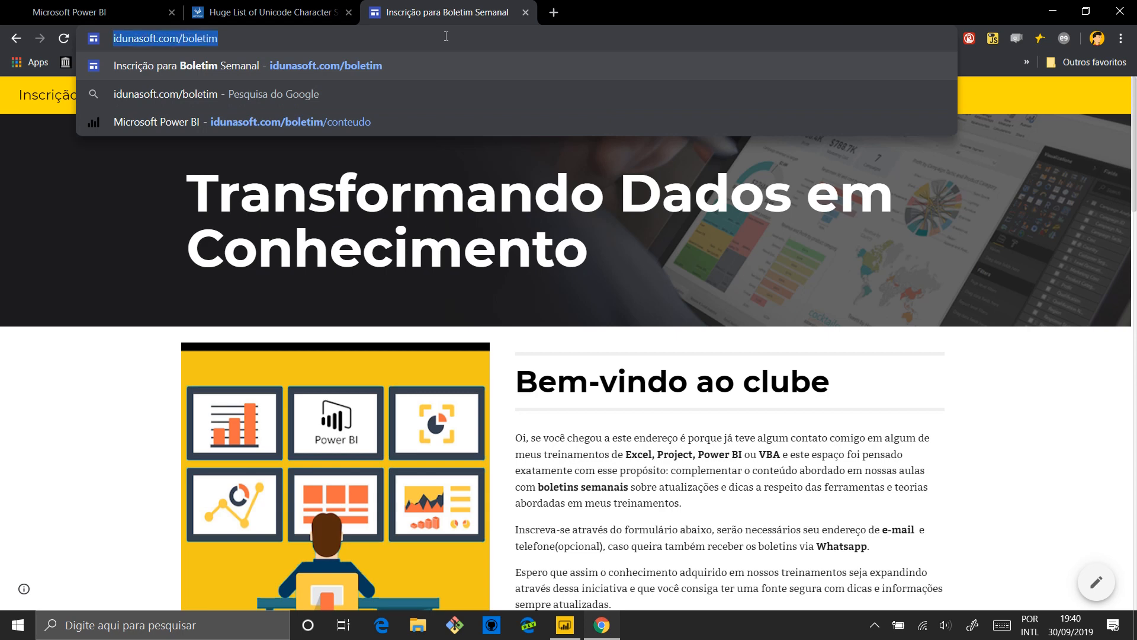